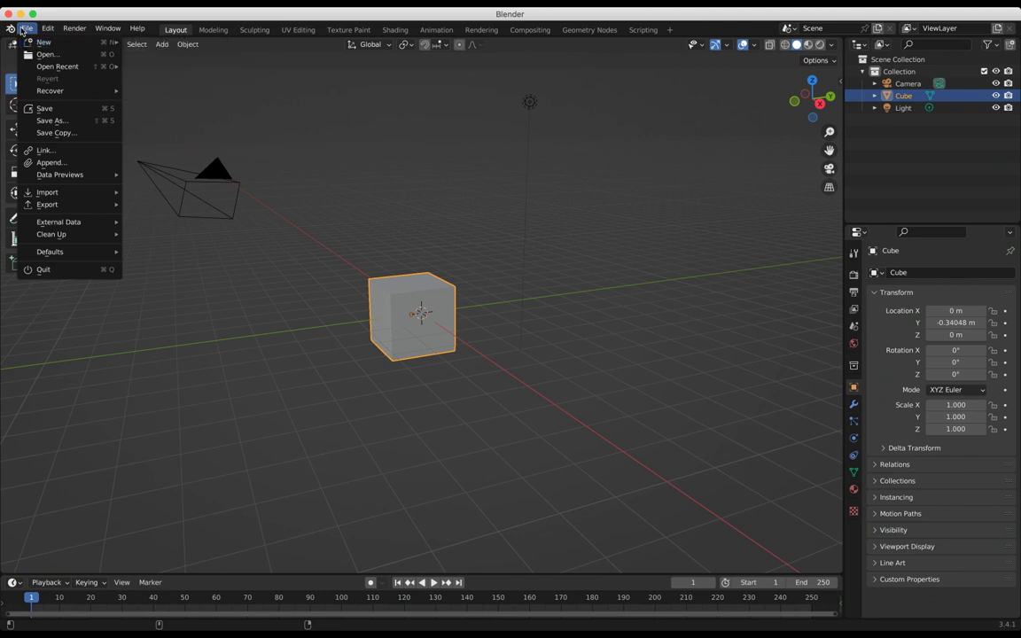
# Inspect the default scene's camera and light objects by selecting each in turn.
pyautogui.click(22, 29)
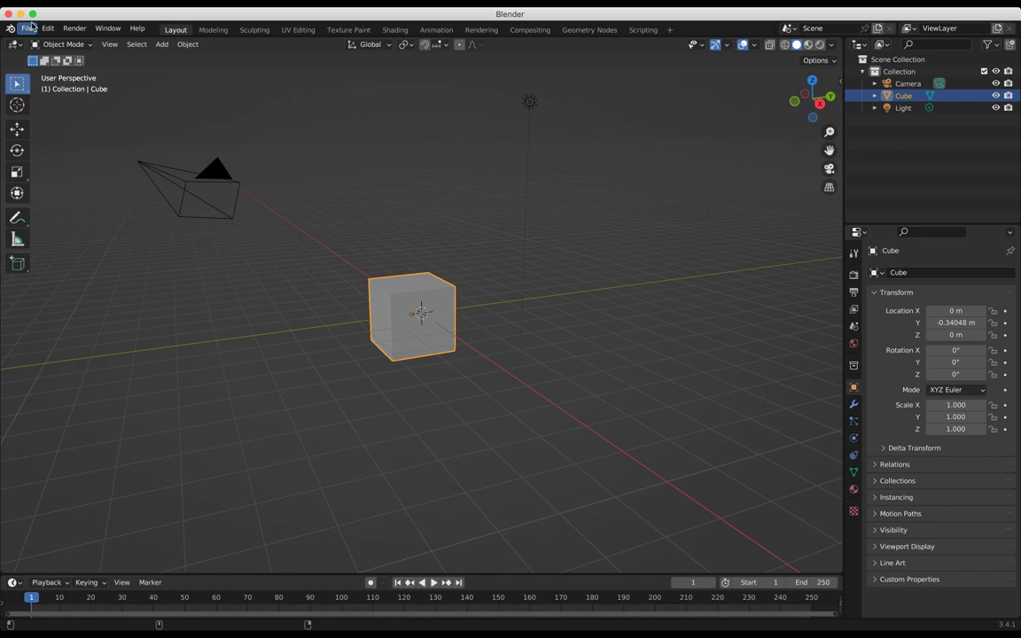
pyautogui.moveTo(337, 215)
pyautogui.mouseDown(button='middle')
pyautogui.moveTo(432, 223)
pyautogui.moveTo(463, 203)
pyautogui.moveTo(337, 219)
pyautogui.mouseUp(button='middle')
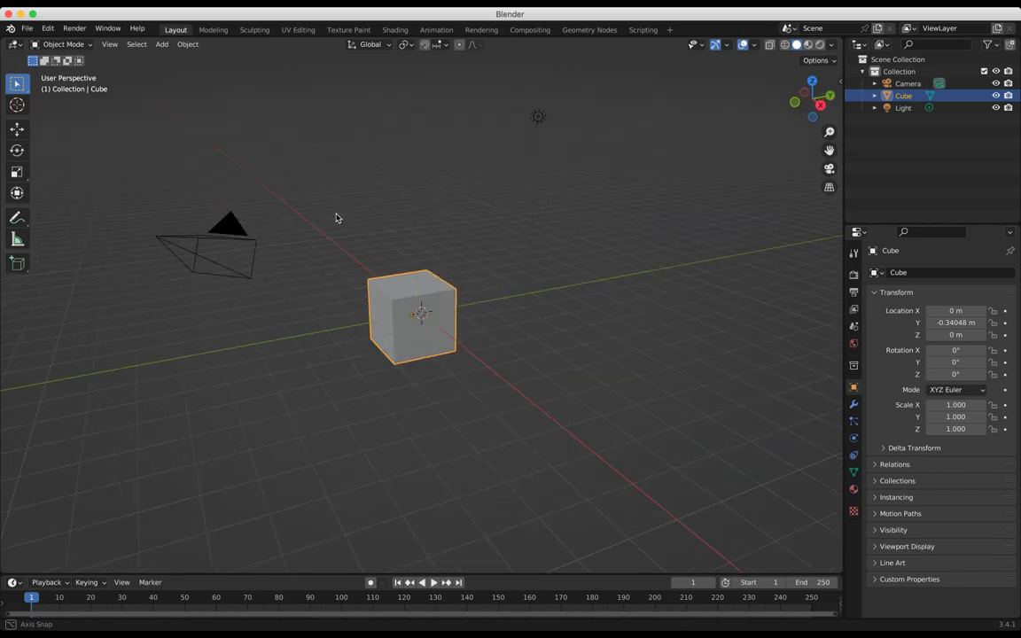
pyautogui.click(229, 226)
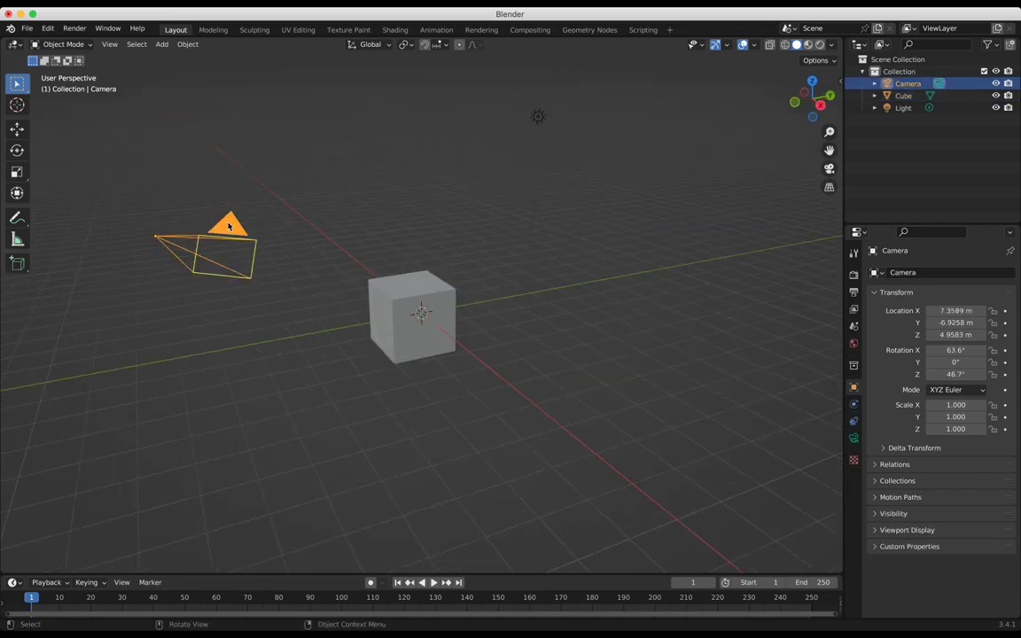
pyautogui.click(538, 117)
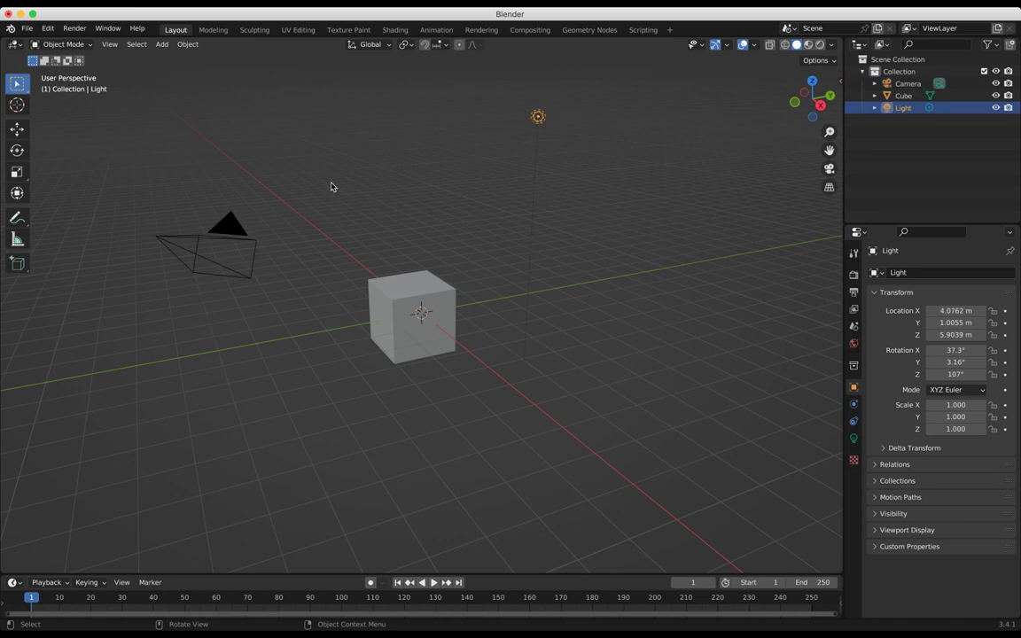
# Examine the scene from several angles around the cube, including the right orthographic view.
pyautogui.moveTo(574, 241); pyautogui.dragTo(42, 236, button='middle')
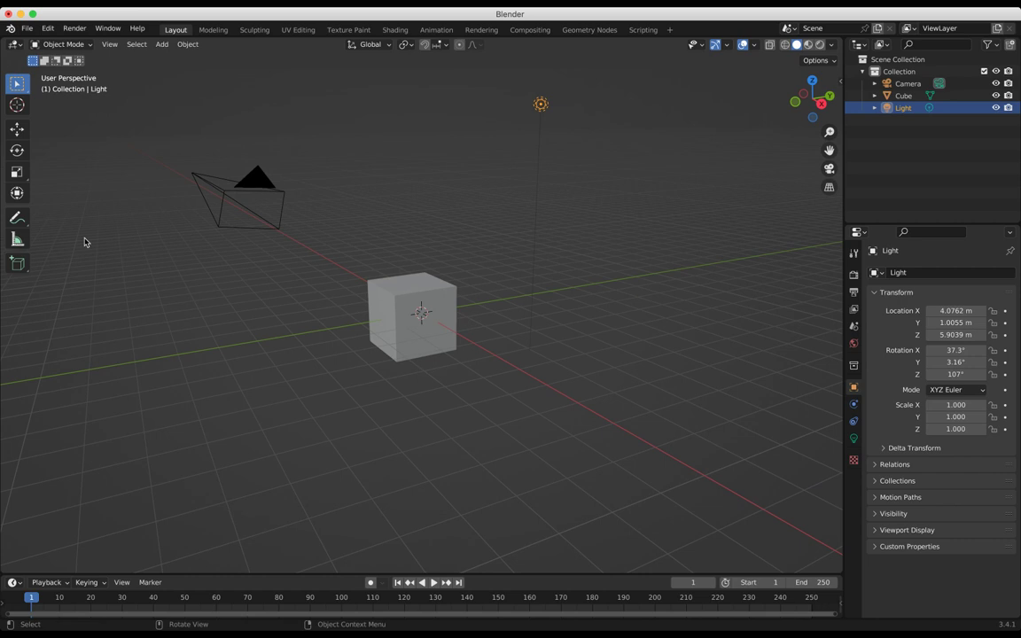
pyautogui.moveTo(283, 266); pyautogui.dragTo(315, 246, button='middle')
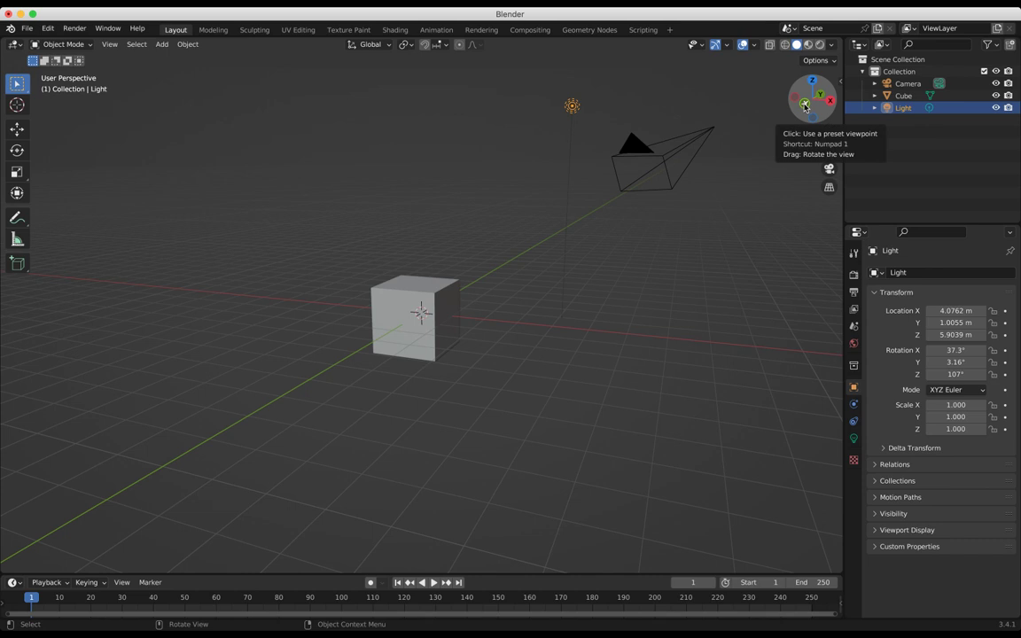
pyautogui.moveTo(805, 106); pyautogui.dragTo(816, 94)
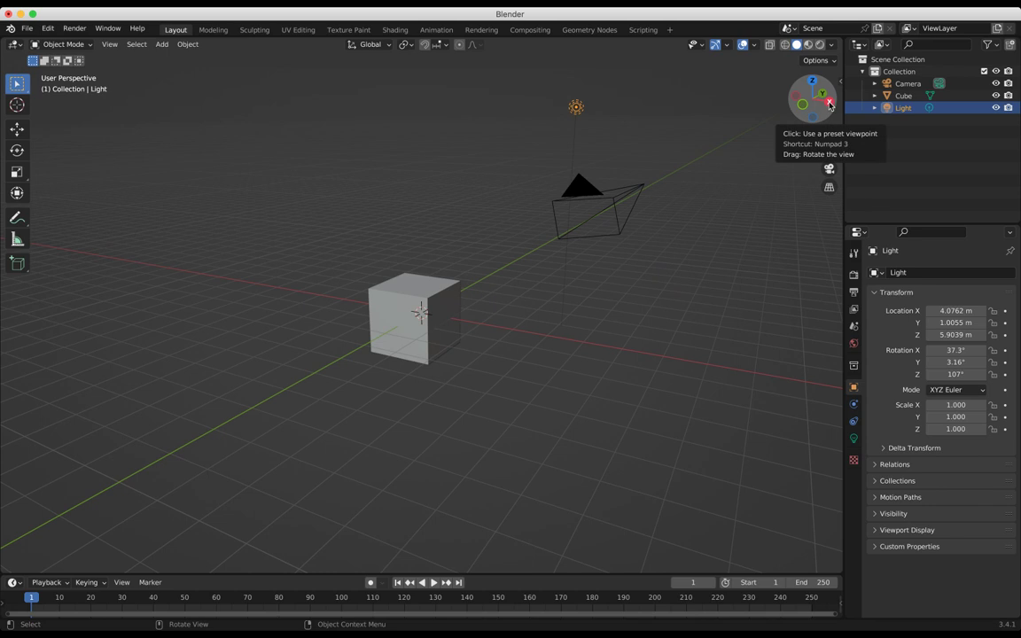
pyautogui.click(829, 104)
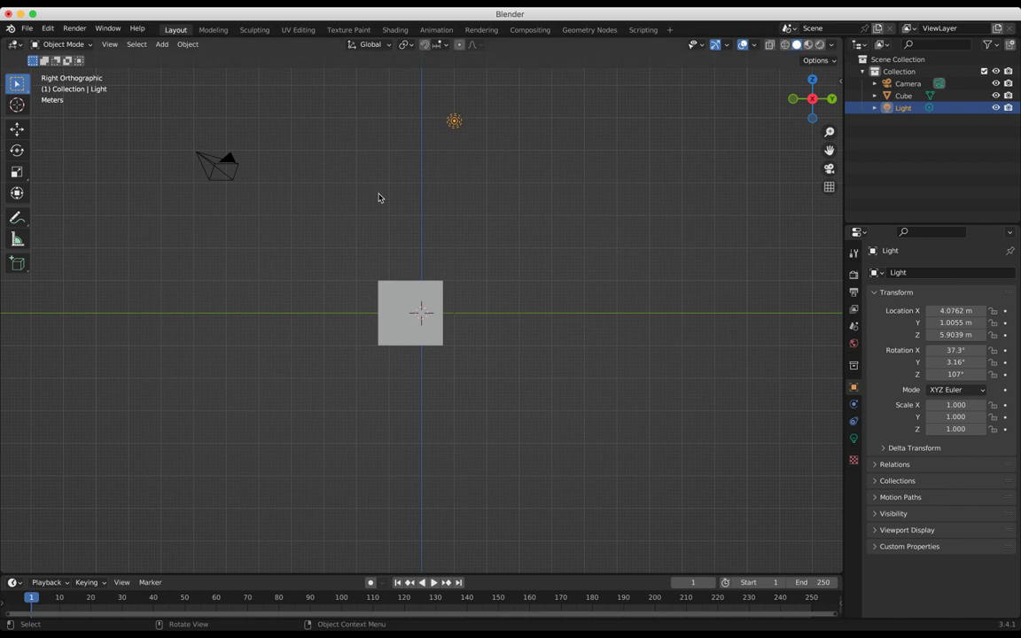
pyautogui.moveTo(378, 197); pyautogui.dragTo(483, 179, button='middle')
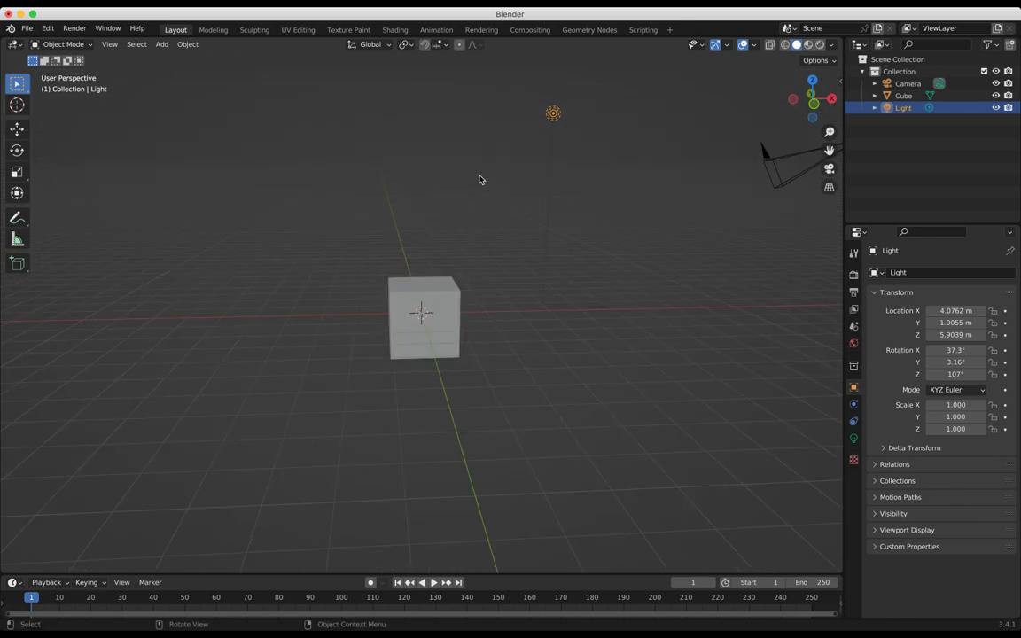
pyautogui.moveTo(276, 164); pyautogui.dragTo(322, 163, button='middle')
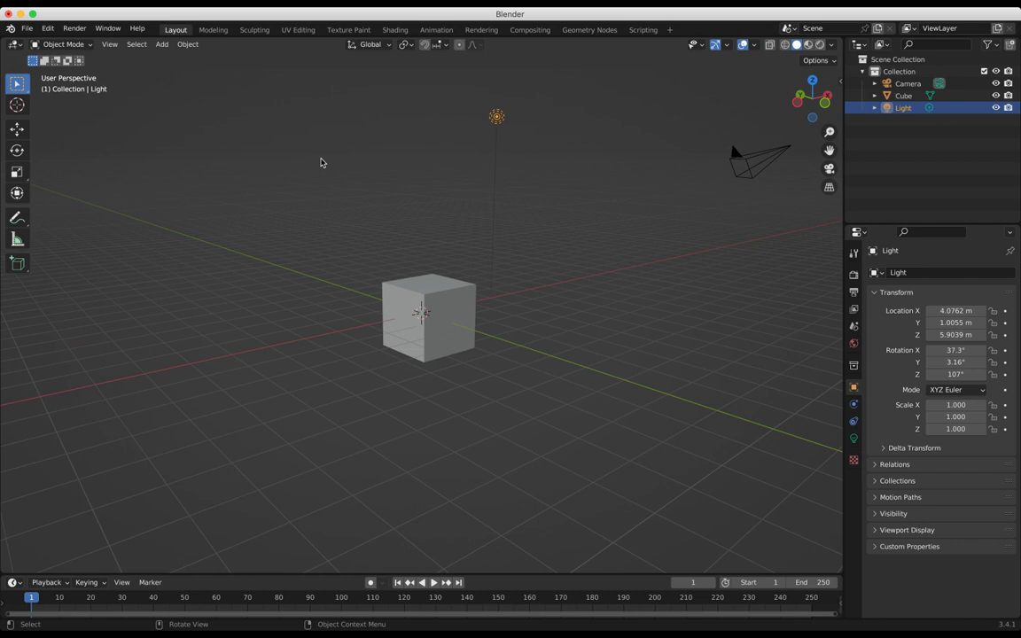
pyautogui.moveTo(315, 189)
pyautogui.mouseDown(button='middle')
pyautogui.moveTo(329, 188)
pyautogui.moveTo(319, 187)
pyautogui.mouseUp(button='middle')
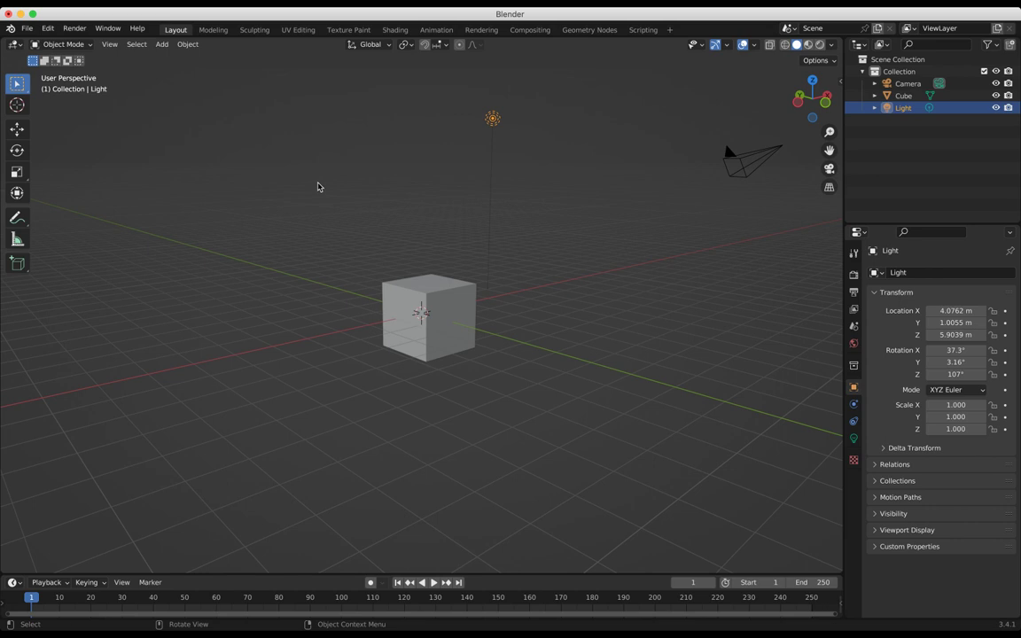
# Practise panning, zooming and orbiting to view the cube off-centre, nearer and farther away.
pyautogui.keyDown('shift'); pyautogui.moveTo(528, 259); pyautogui.dragTo(593, 224, button='middle'); pyautogui.keyUp('shift')
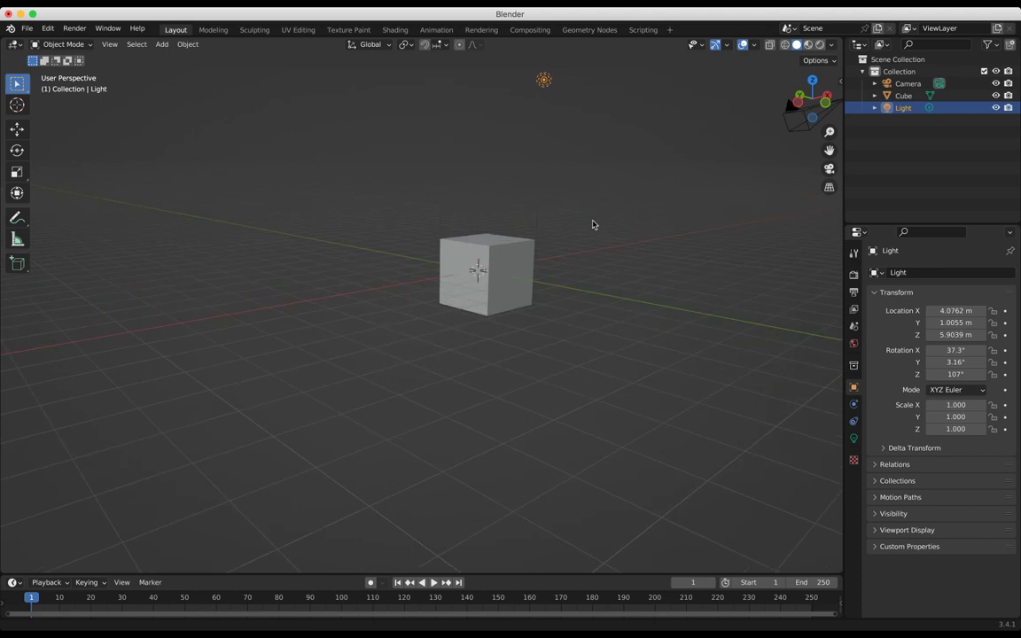
pyautogui.moveTo(371, 192); pyautogui.dragTo(289, 222, button='middle')
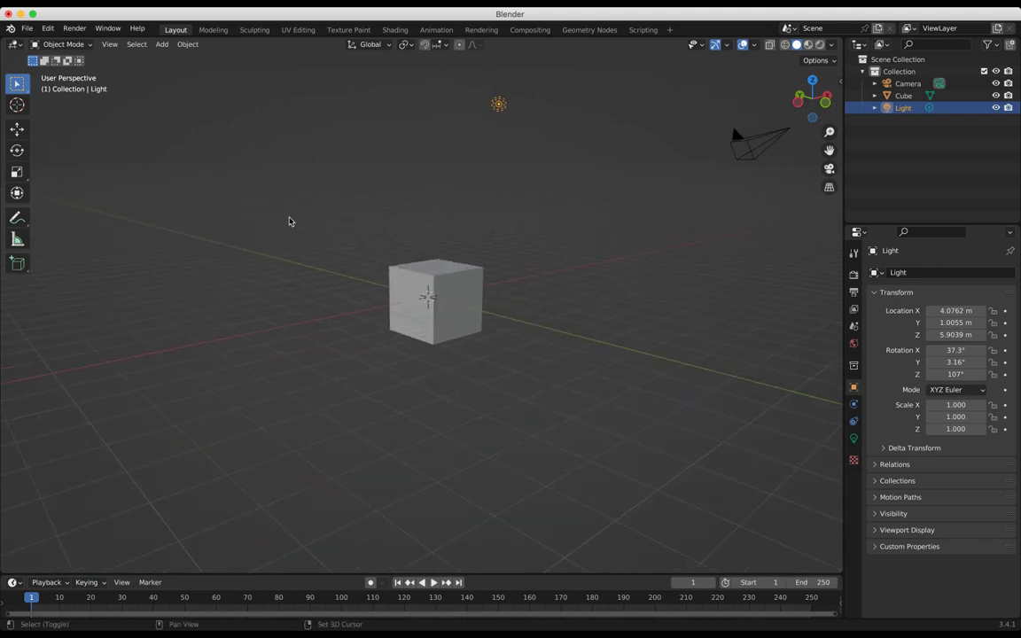
pyautogui.scroll(5, 291, 220)
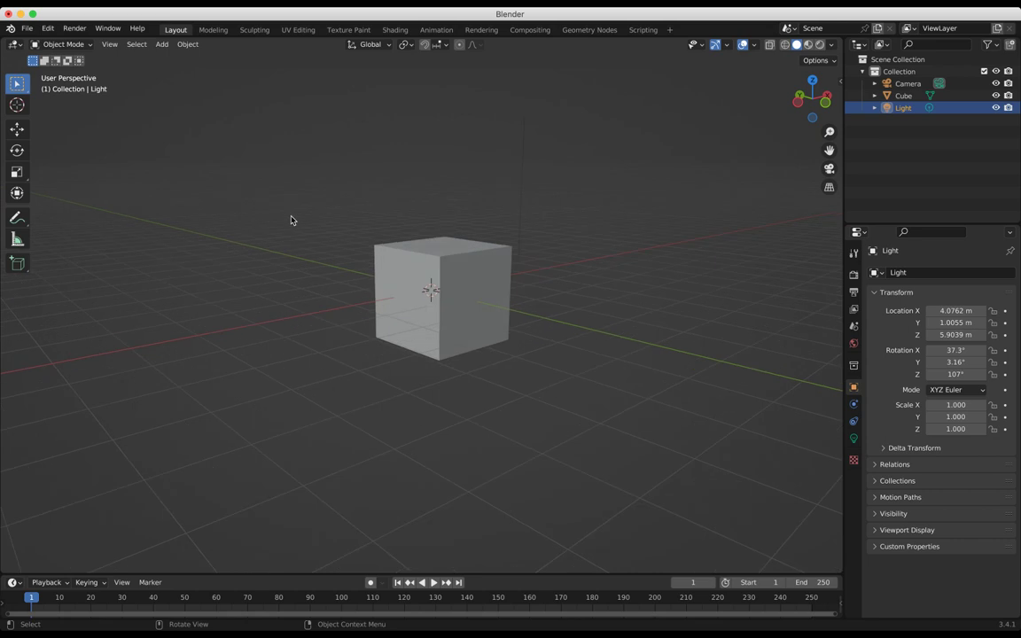
pyautogui.scroll(-2, 292, 220)
pyautogui.scroll(-2, 291, 220)
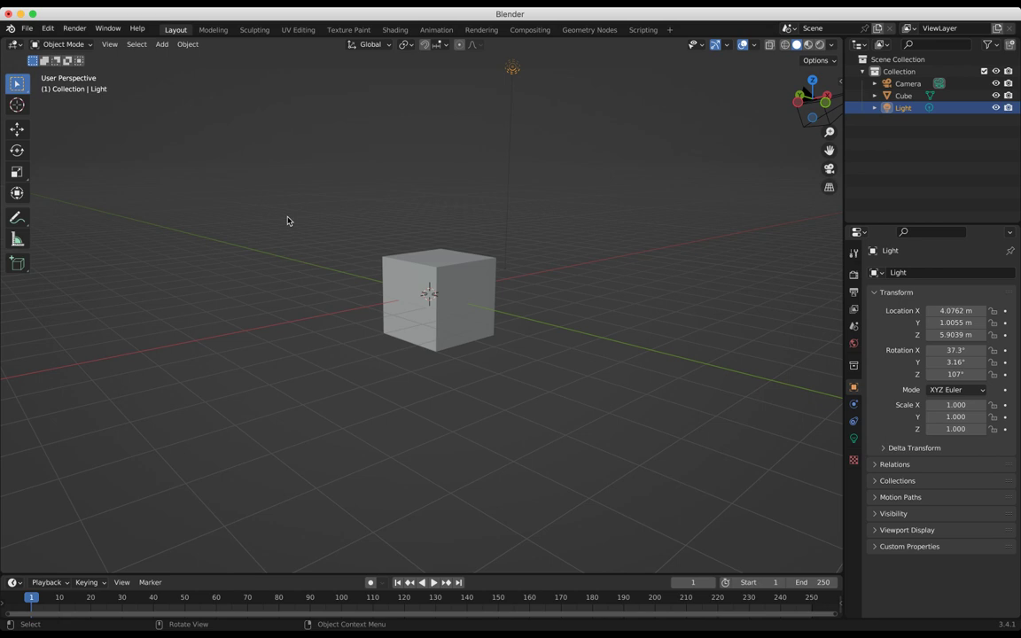
pyautogui.moveTo(279, 199); pyautogui.dragTo(284, 201, button='middle')
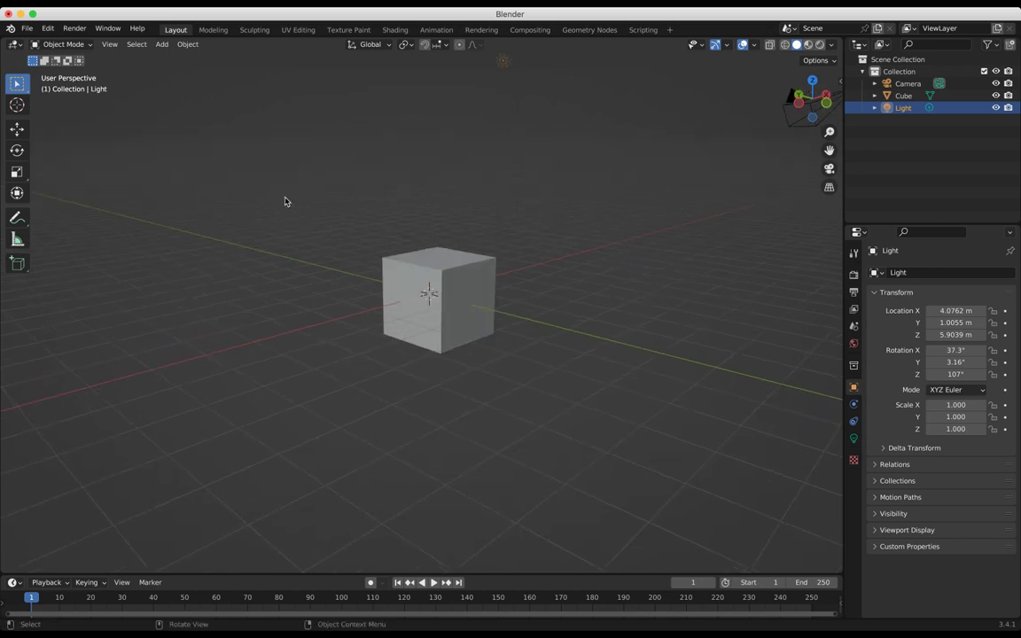
pyautogui.moveTo(582, 211)
pyautogui.mouseDown(button='middle')
pyautogui.moveTo(592, 213)
pyautogui.moveTo(595, 196)
pyautogui.mouseUp(button='middle')
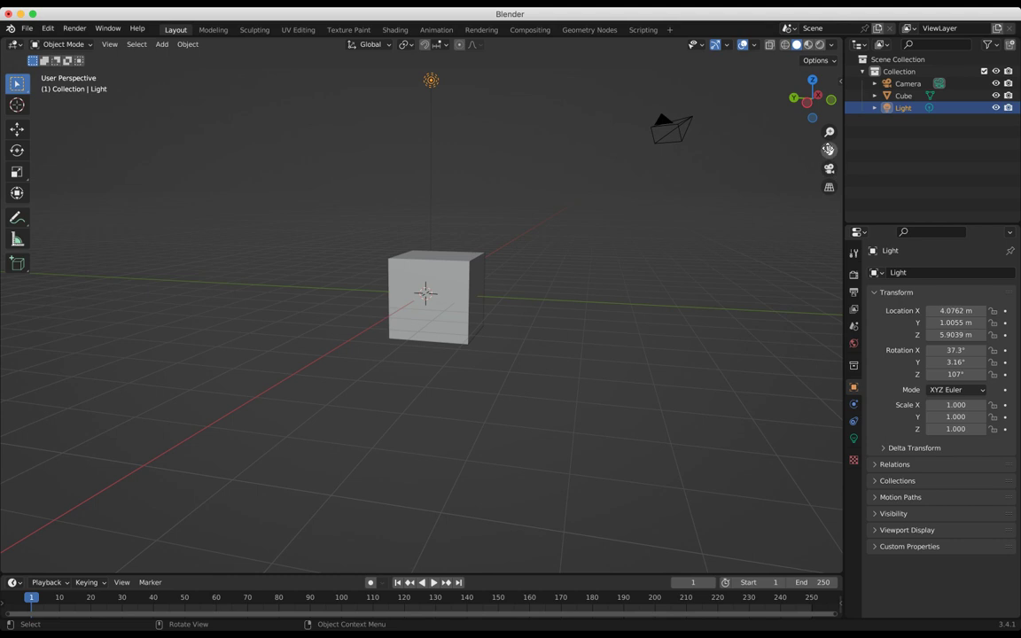
pyautogui.moveTo(831, 132)
pyautogui.mouseDown()
pyautogui.moveTo(836, 174)
pyautogui.moveTo(828, 150)
pyautogui.mouseUp()
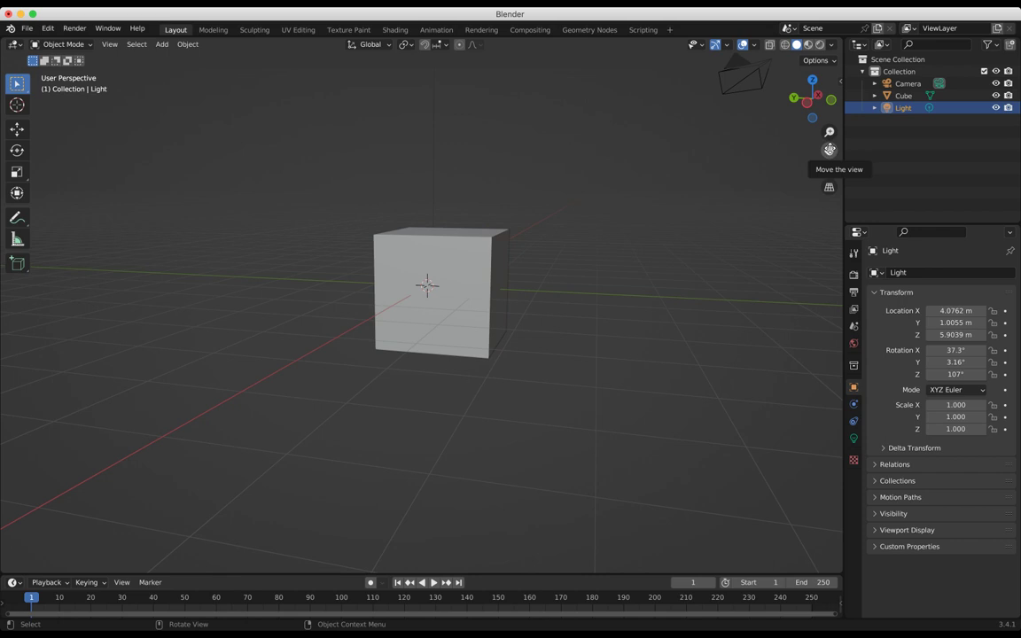
pyautogui.moveTo(829, 149)
pyautogui.mouseDown()
pyautogui.moveTo(725, 123)
pyautogui.moveTo(661, 144)
pyautogui.moveTo(731, 184)
pyautogui.moveTo(803, 168)
pyautogui.moveTo(819, 141)
pyautogui.mouseUp()
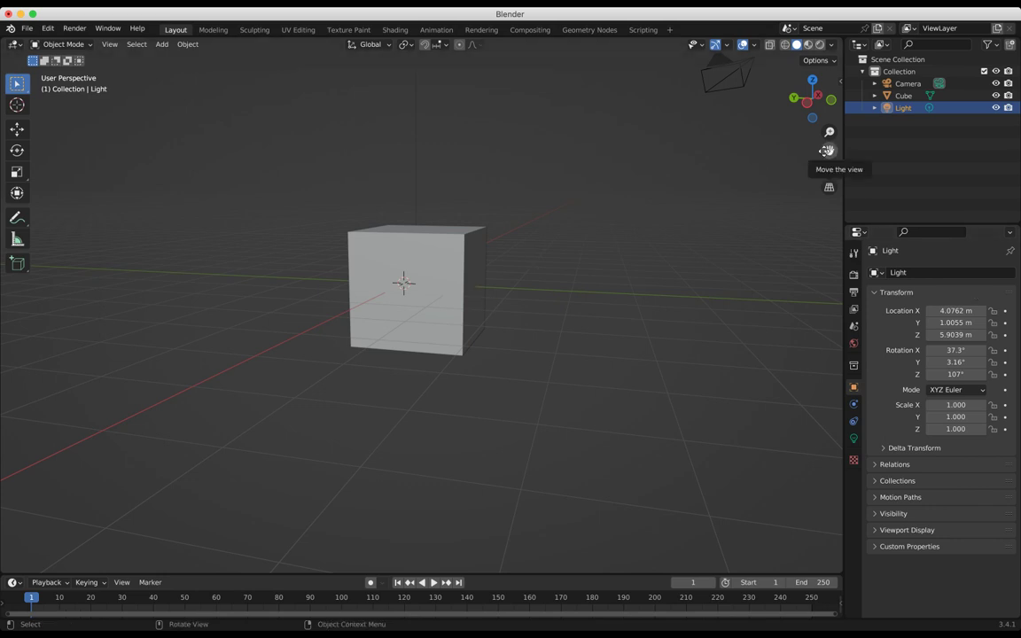
pyautogui.moveTo(672, 230)
pyautogui.keyDown('shift'); pyautogui.mouseDown(button='middle')
pyautogui.moveTo(658, 229)
pyautogui.moveTo(675, 224)
pyautogui.mouseUp(button='middle'); pyautogui.keyUp('shift')
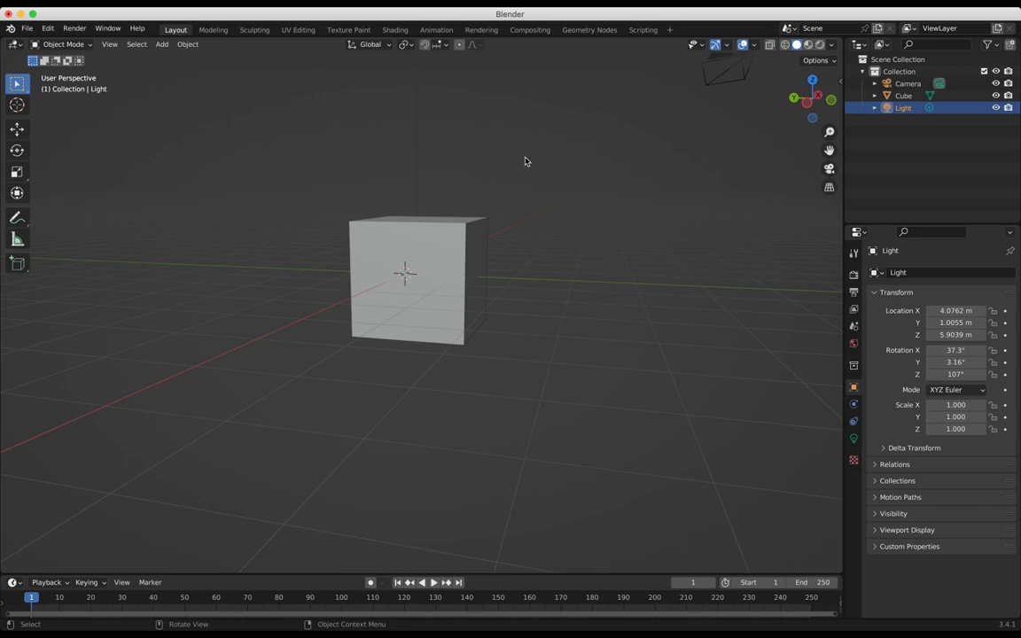
# Examine the cube up close, going through its faces to the inside and back out to see it whole.
pyautogui.moveTo(562, 153); pyautogui.dragTo(501, 164, button='middle')
pyautogui.scroll(2, 502, 165)
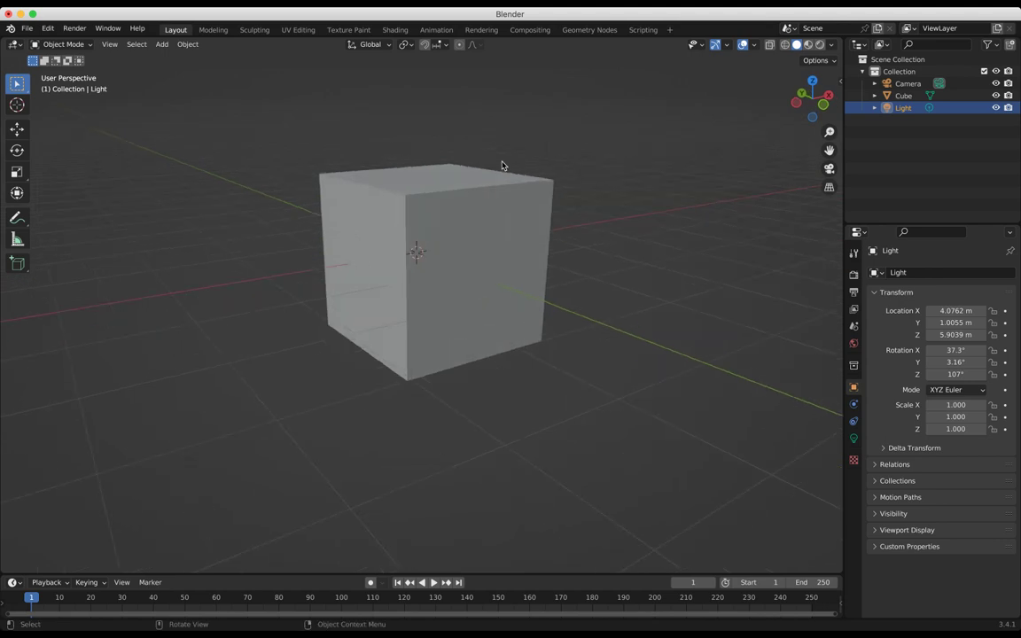
pyautogui.scroll(2, 502, 165)
pyautogui.scroll(3, 501, 164)
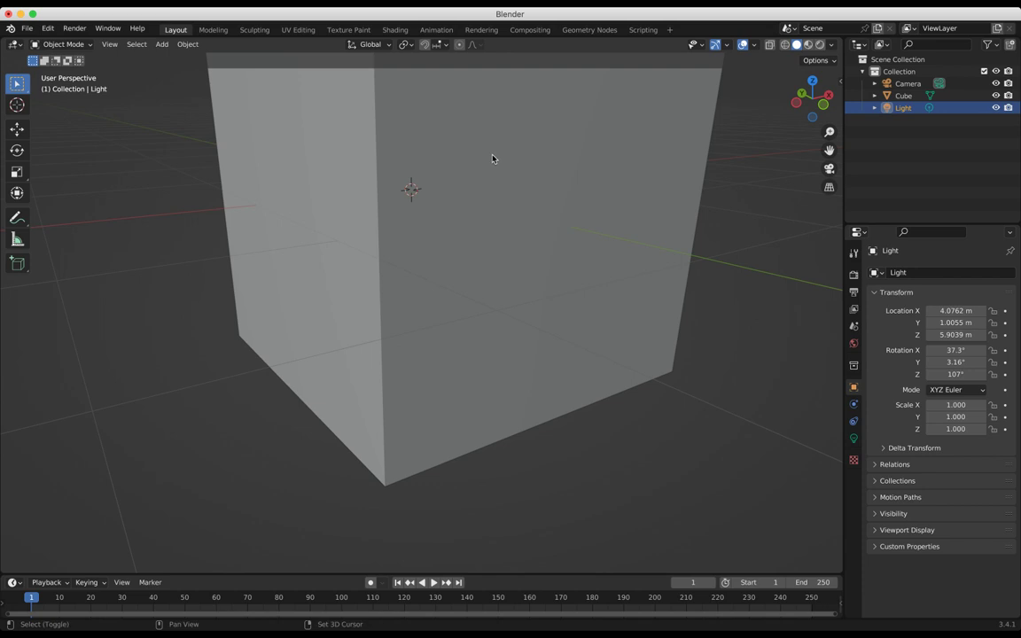
pyautogui.moveTo(490, 138); pyautogui.dragTo(506, 175, button='middle')
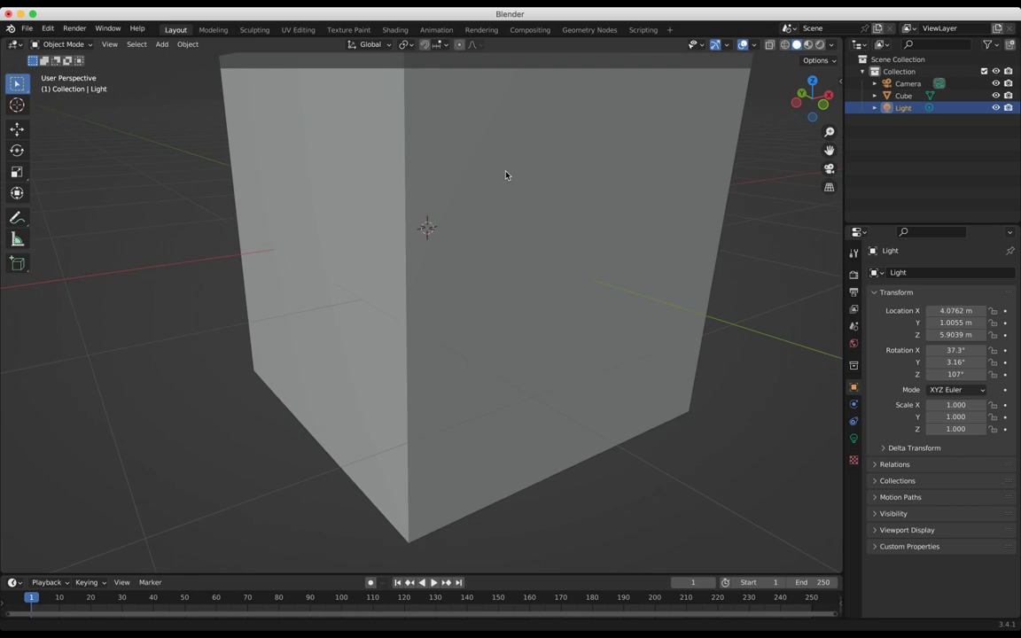
pyautogui.scroll(2, 506, 175)
pyautogui.scroll(5, 506, 175)
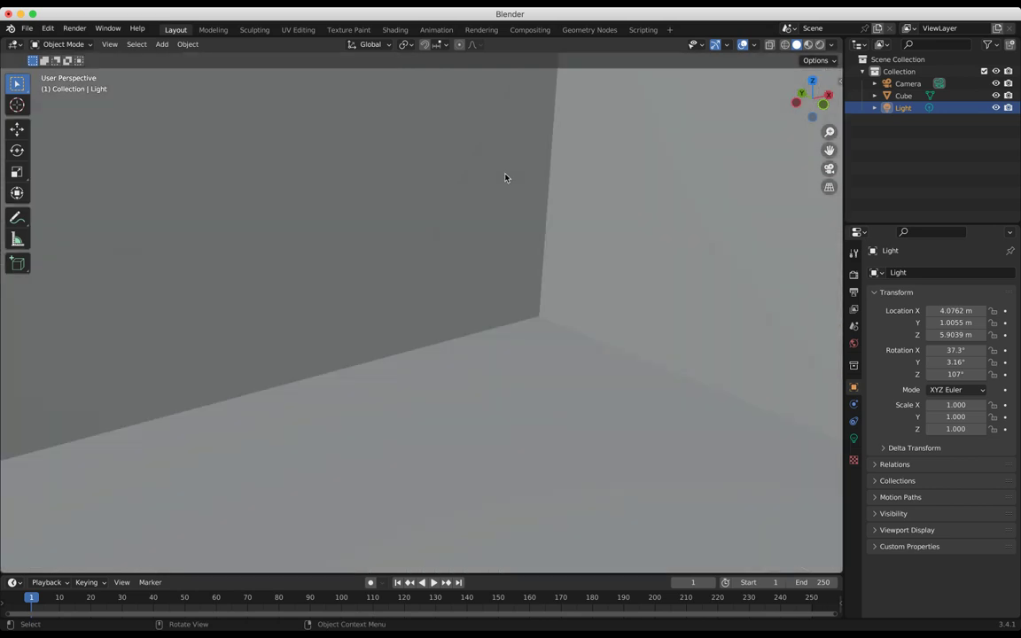
pyautogui.scroll(-7, 505, 178)
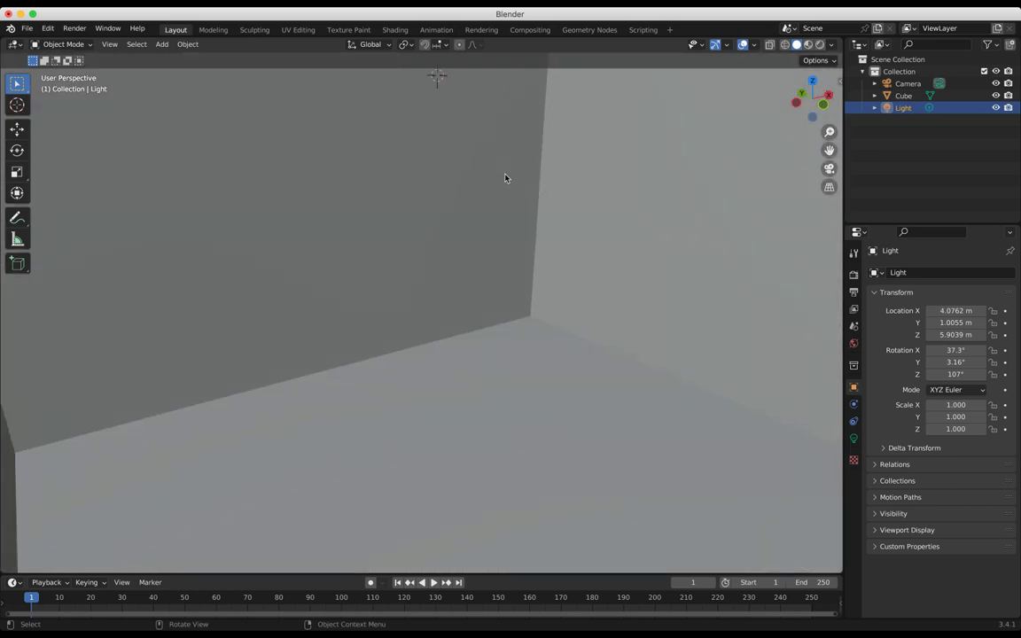
pyautogui.scroll(-4, 506, 176)
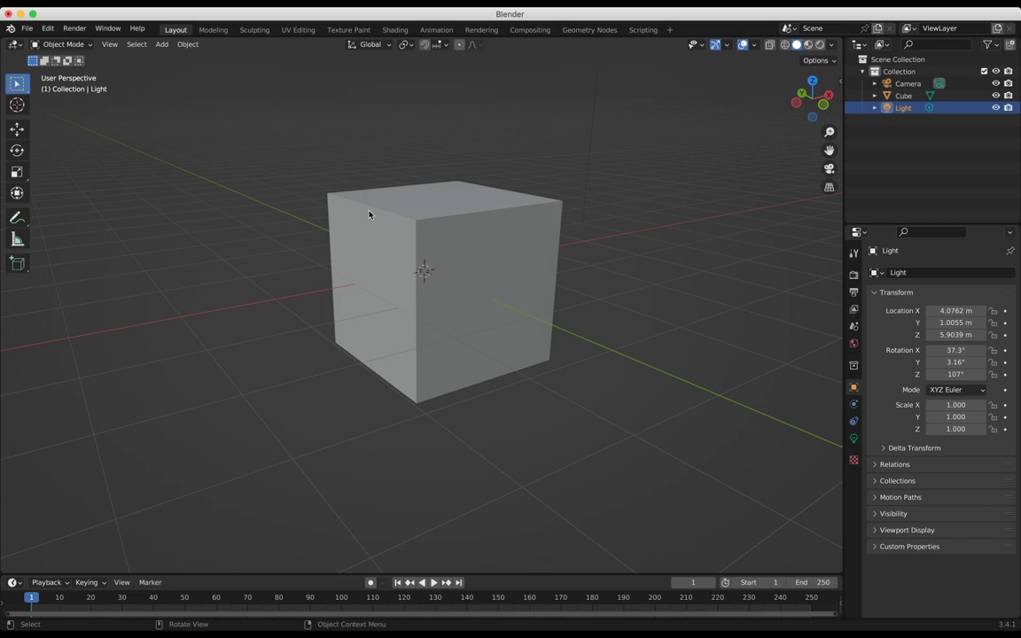
# Move the cube about -0.65 m along the global X axis.
pyautogui.click(490, 255)
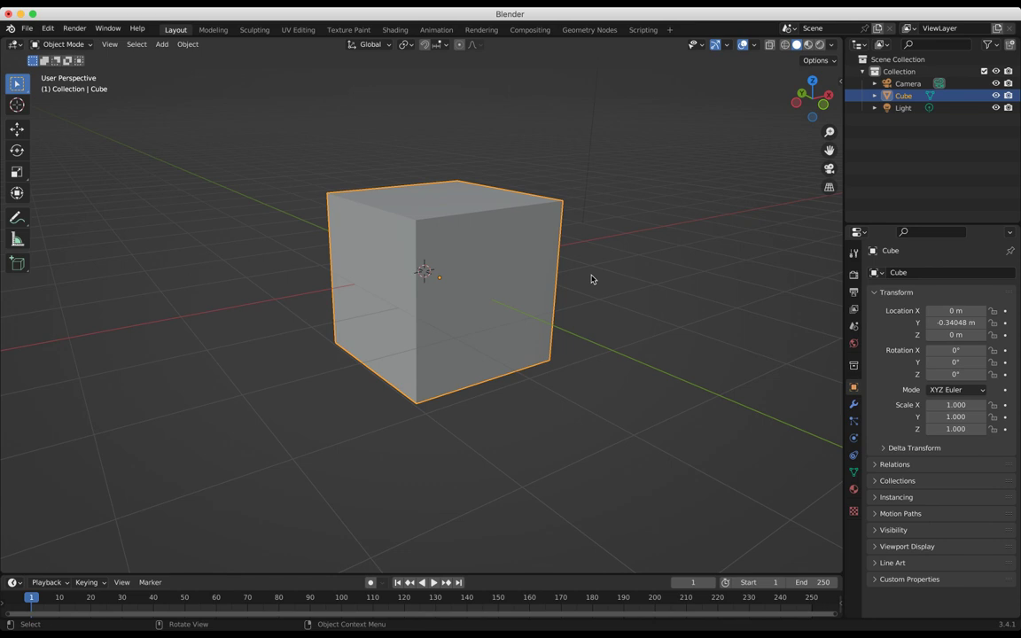
pyautogui.press('g')
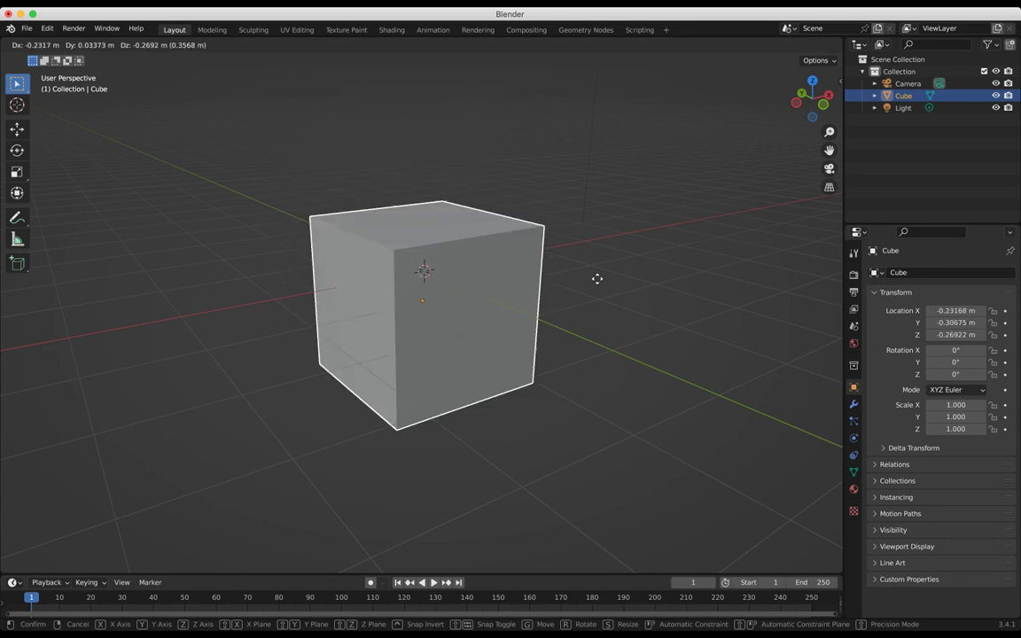
pyautogui.press('y')
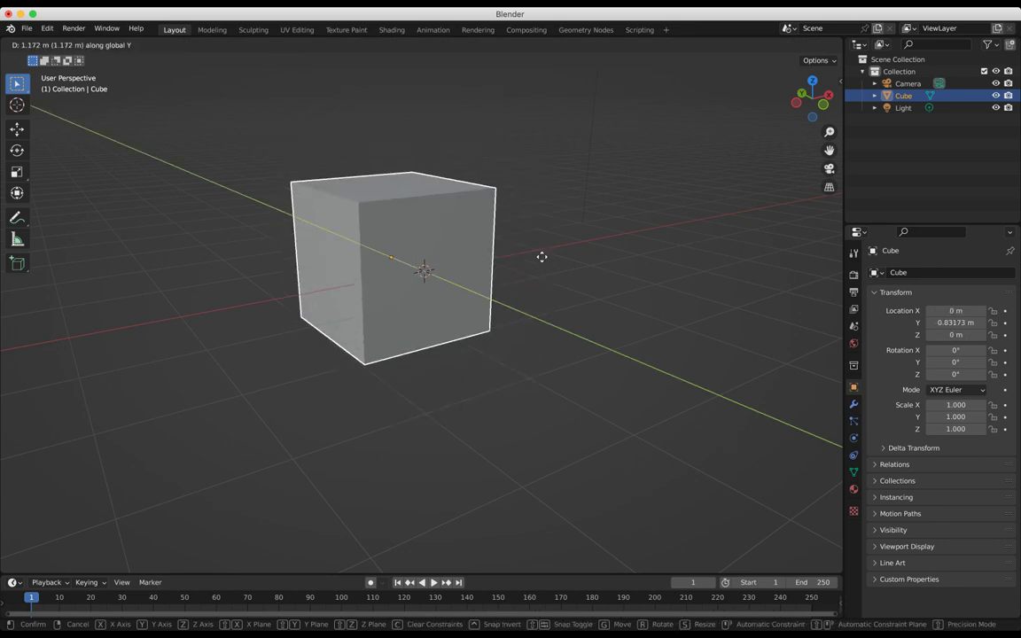
pyautogui.press('x')
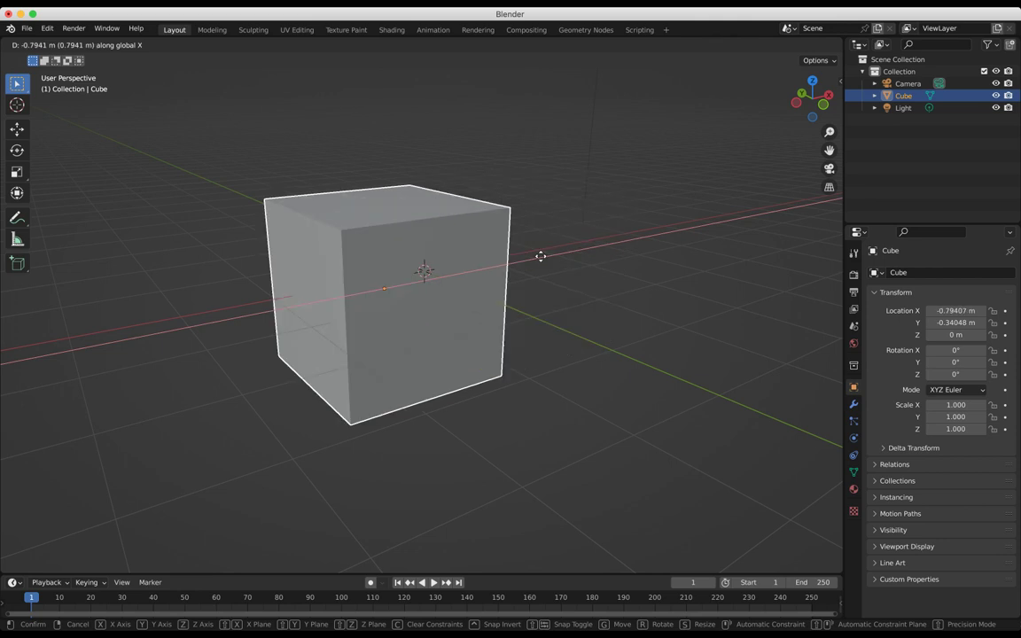
pyautogui.click(487, 280)
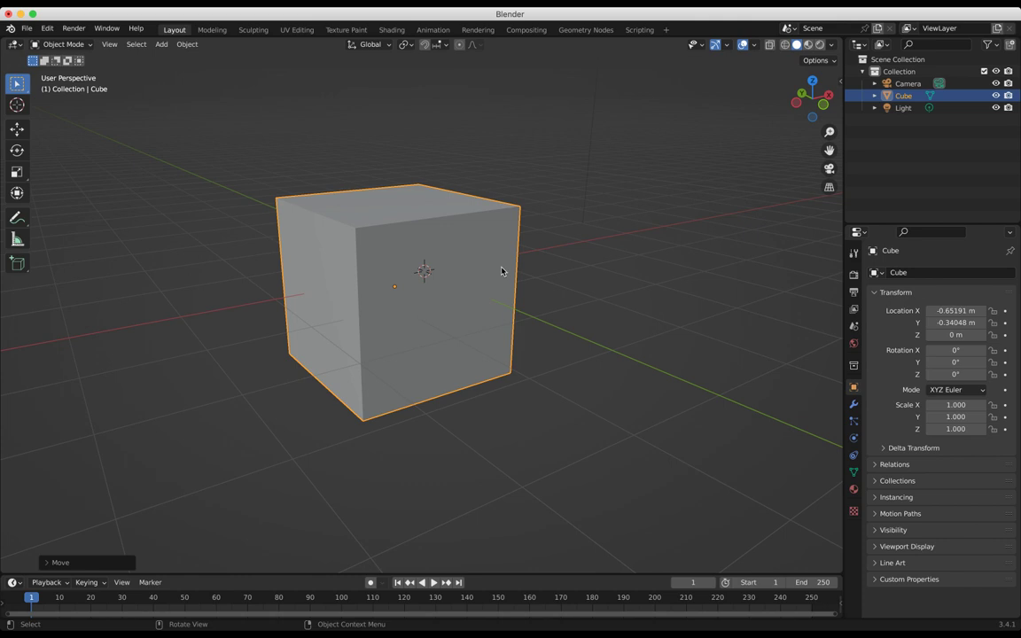
# Raise the cube about 0.98 m along the global Z axis.
pyautogui.click(502, 269)
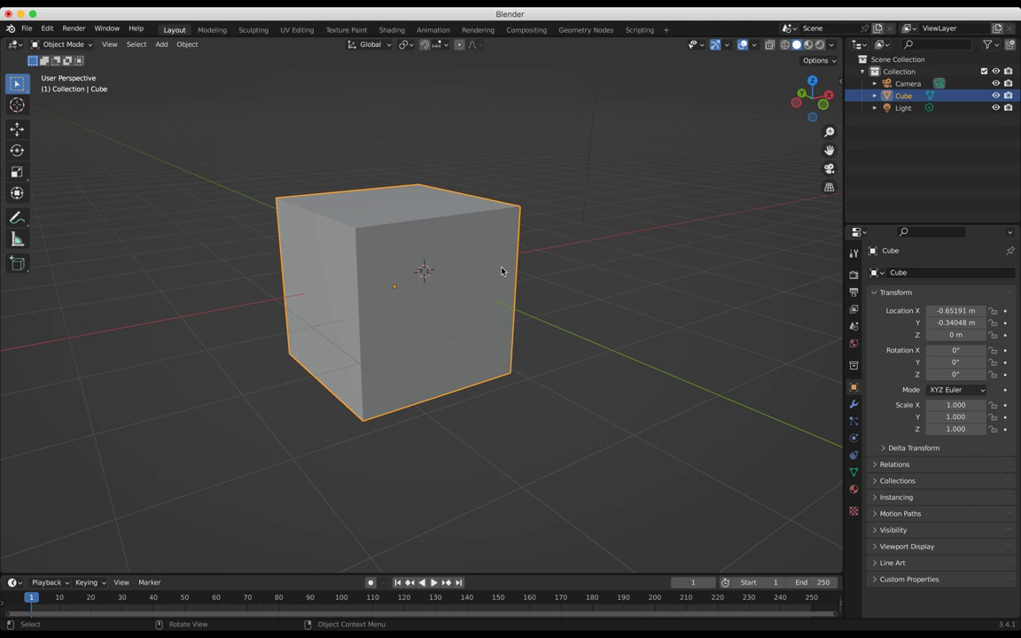
pyautogui.press('g')
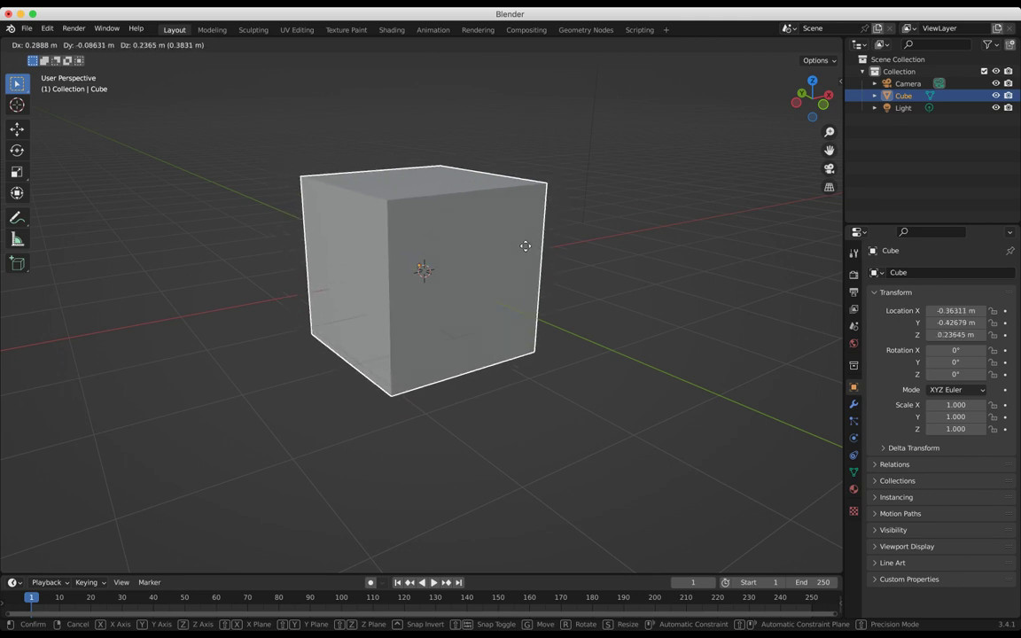
pyautogui.press('z')
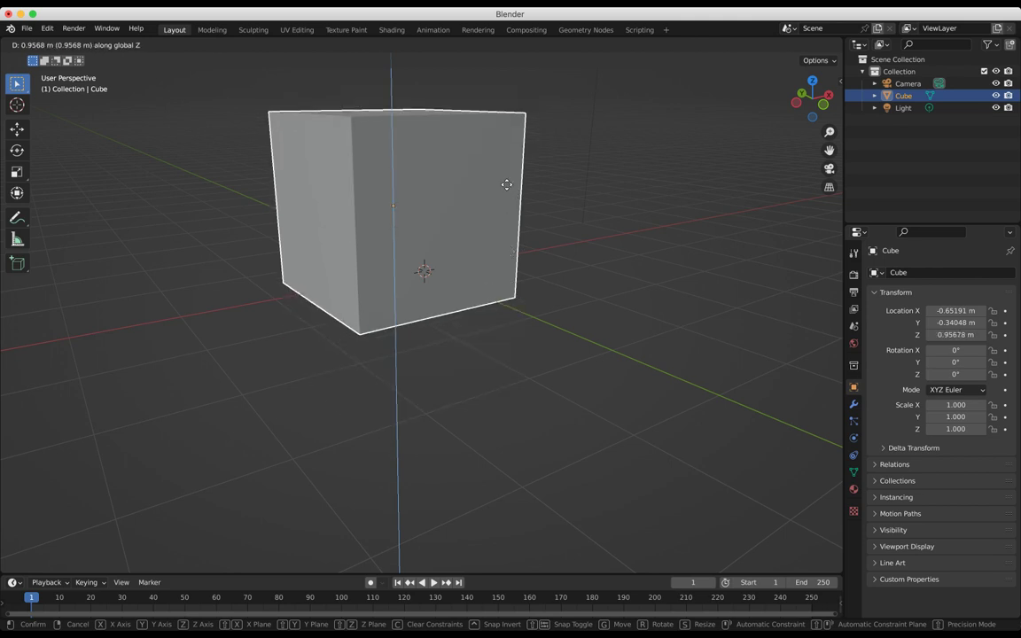
pyautogui.click(506, 184)
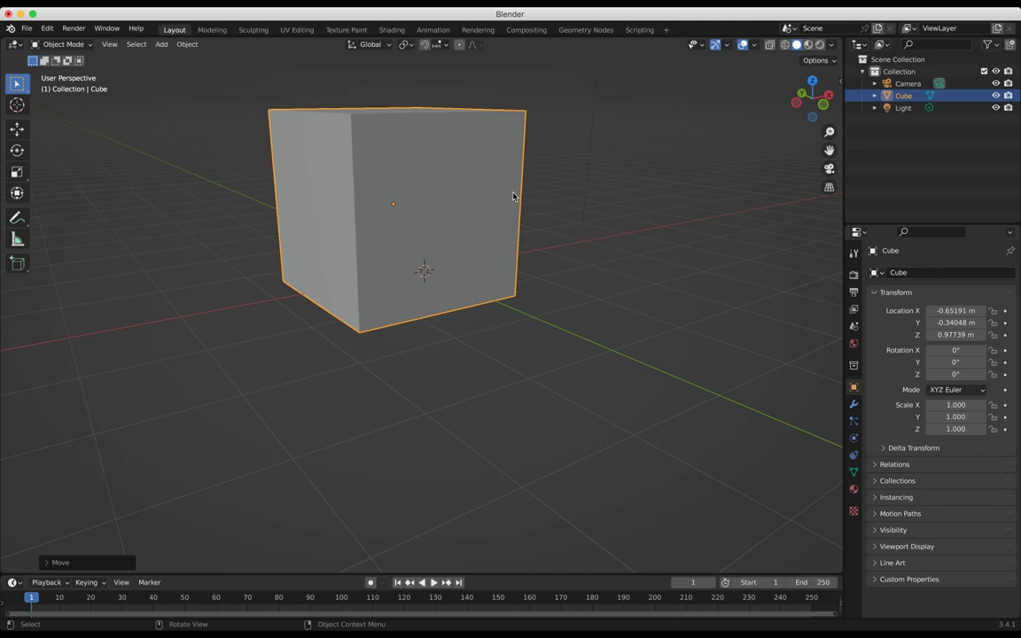
# Rotate the cube 45° about the global X axis.
pyautogui.scroll(-4, 513, 196)
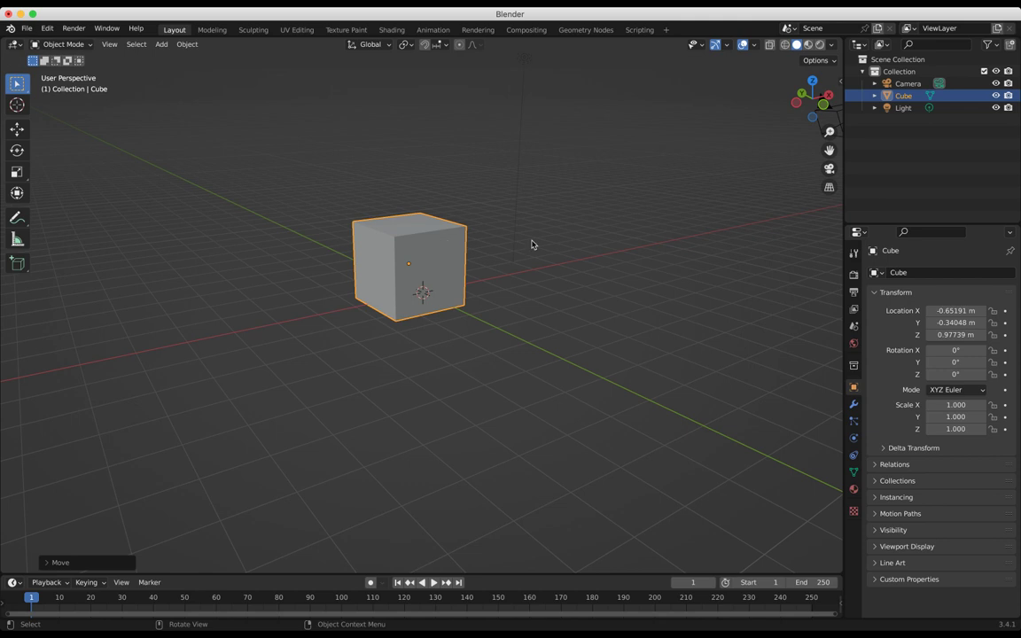
pyautogui.press('g')
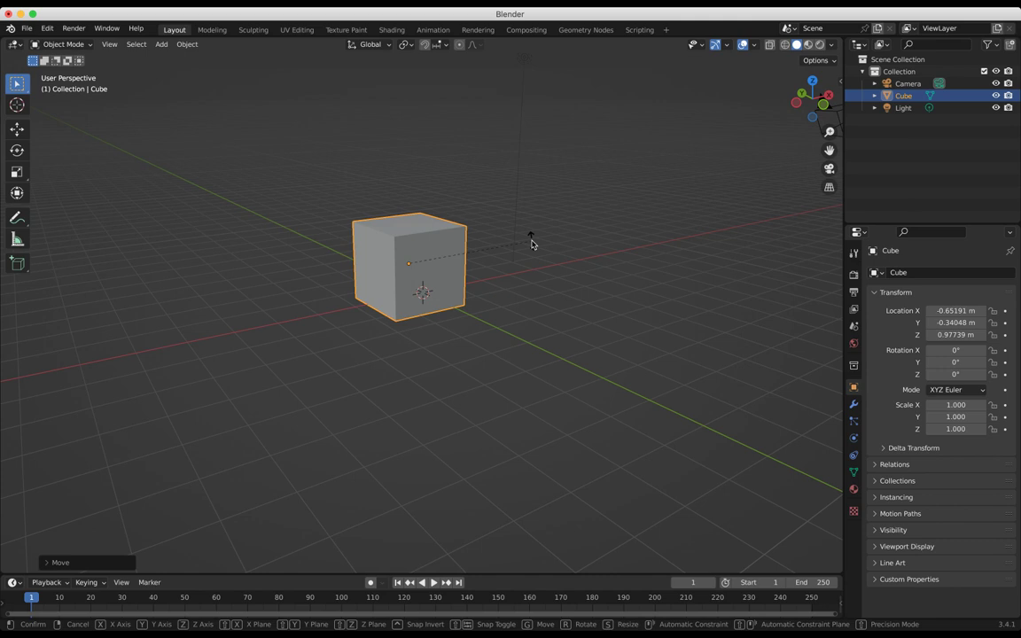
pyautogui.press('r')
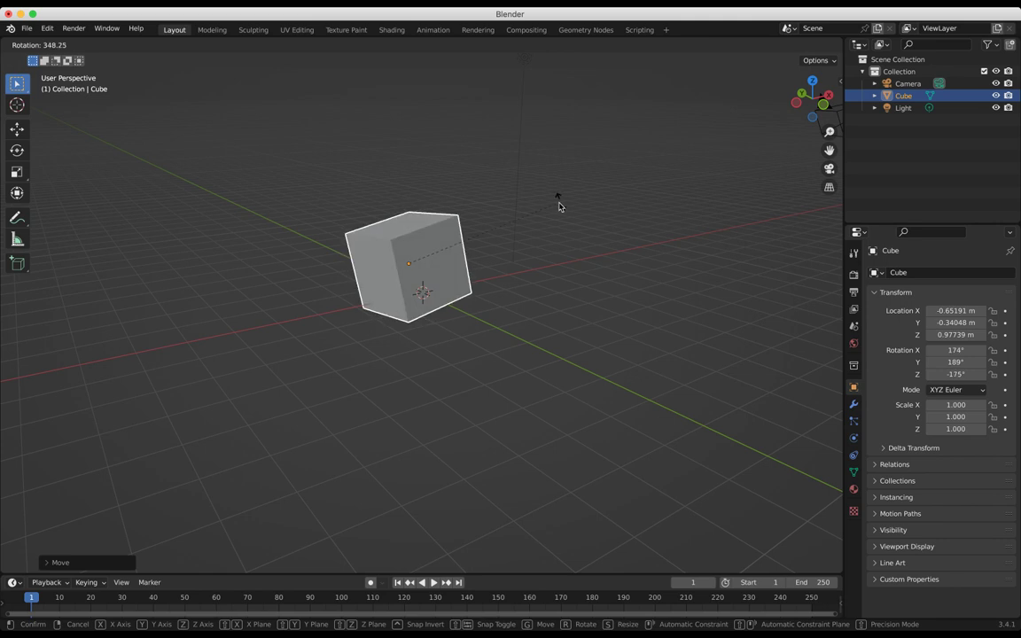
pyautogui.press('x')
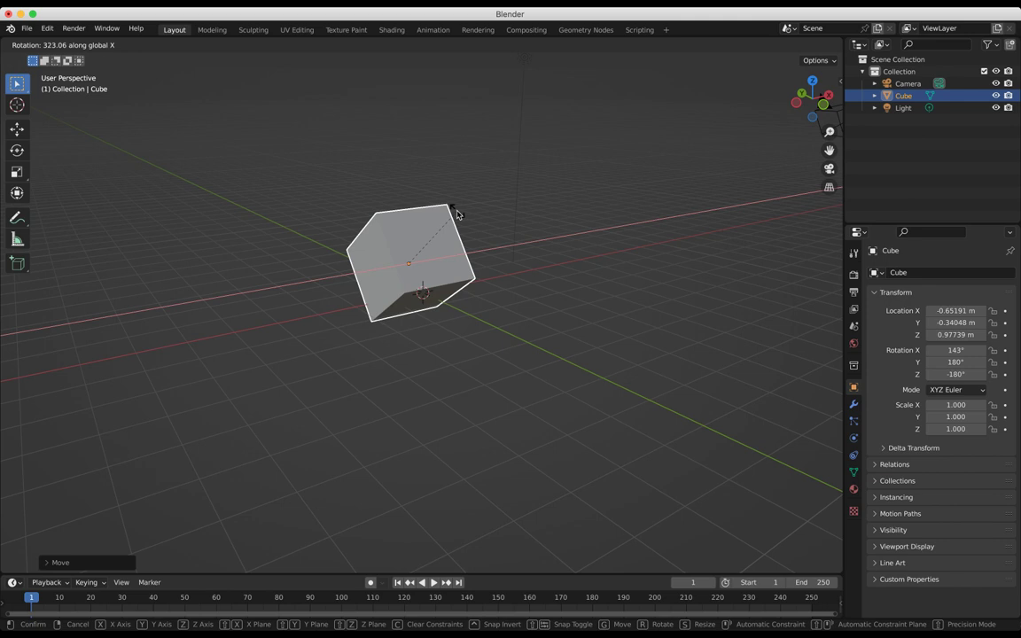
pyautogui.write('45')
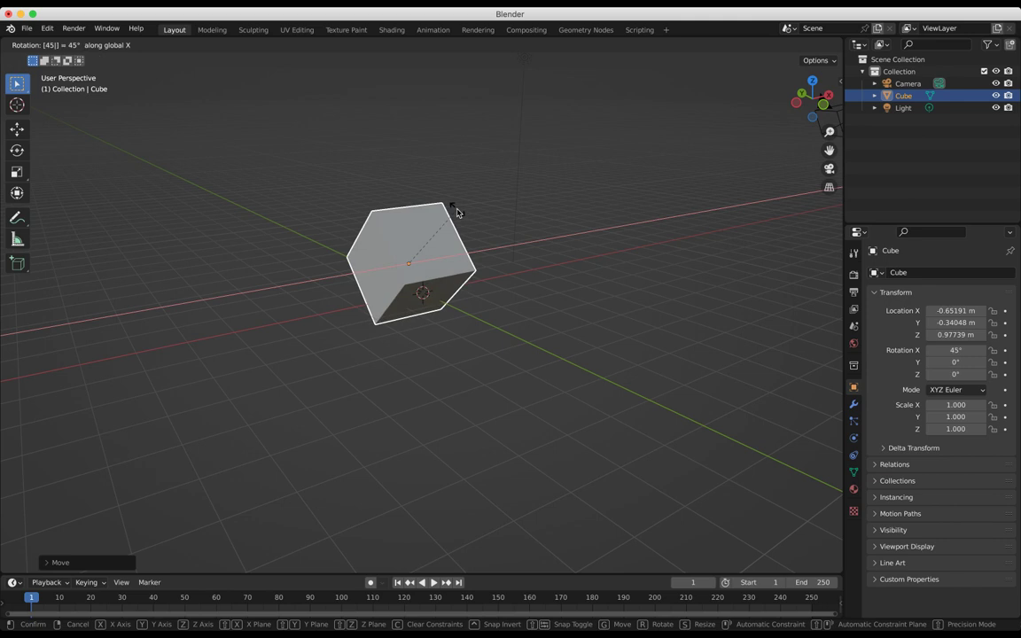
pyautogui.press('Return')
# Adjust the cube's rotation angle about X to about 47.2°, and practise undoing and redoing the rotation.
pyautogui.moveTo(457, 212); pyautogui.dragTo(481, 189, button='middle')
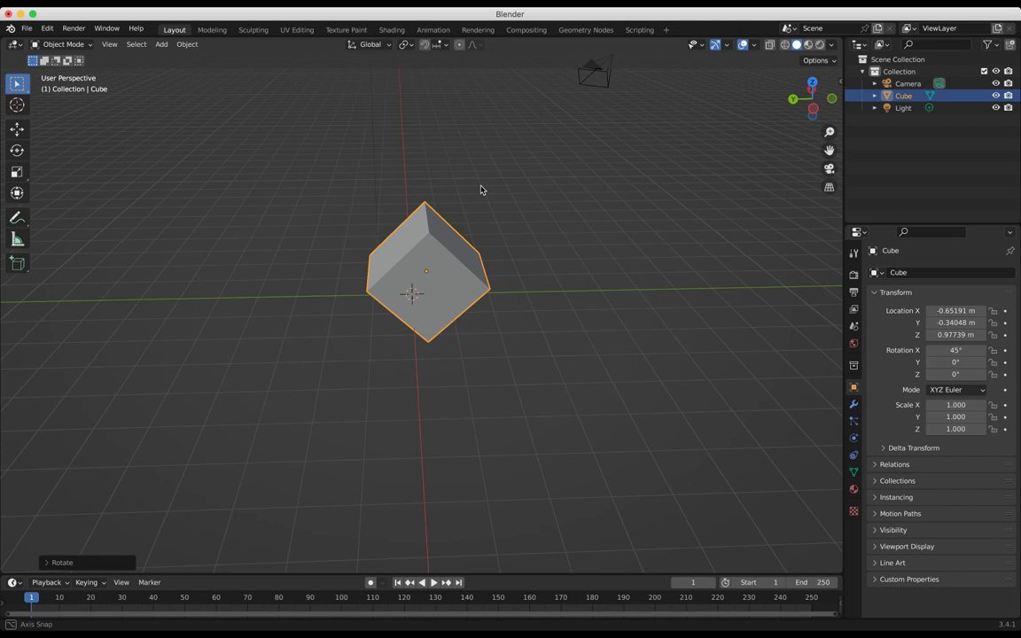
pyautogui.moveTo(481, 190); pyautogui.dragTo(474, 196, button='middle')
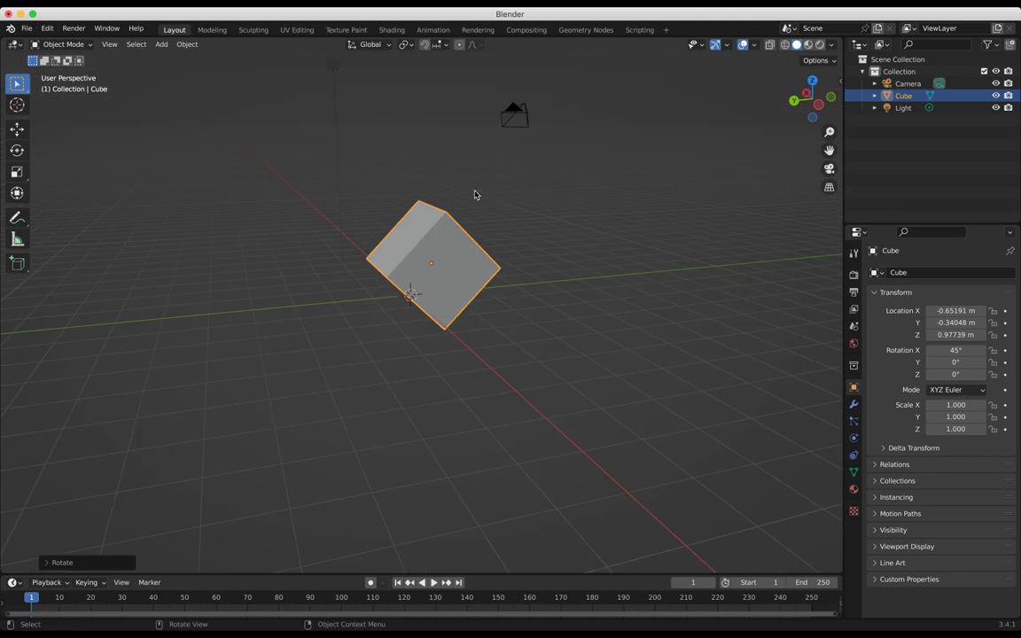
pyautogui.click(61, 562)
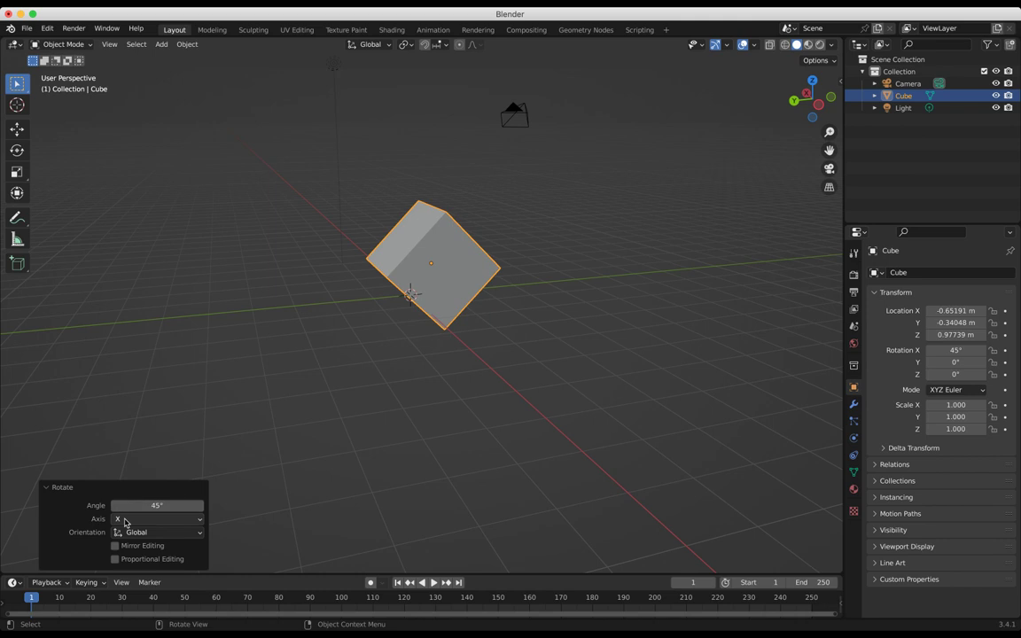
pyautogui.moveTo(158, 507)
pyautogui.mouseDown()
pyautogui.moveTo(103, 506)
pyautogui.moveTo(161, 510)
pyautogui.mouseUp()
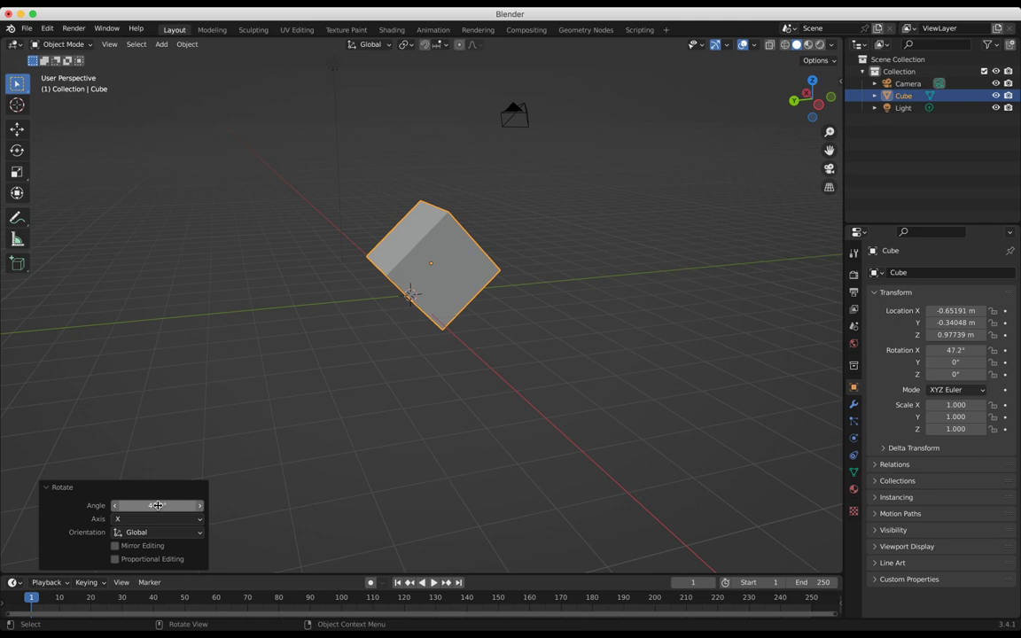
pyautogui.press('super+z')
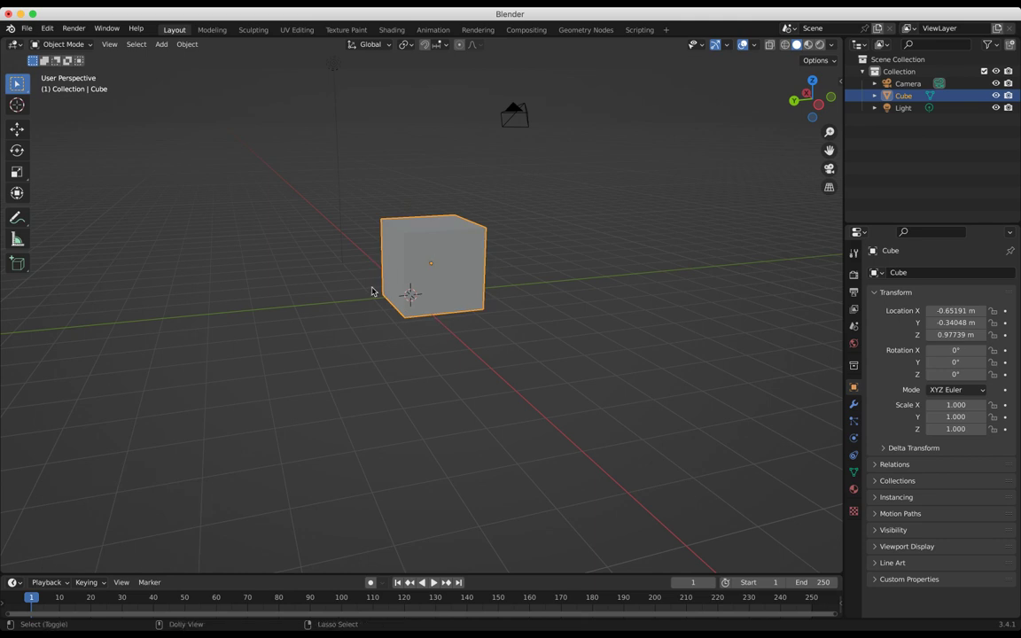
pyautogui.hotkey('ctrl', 'shift', 'z')
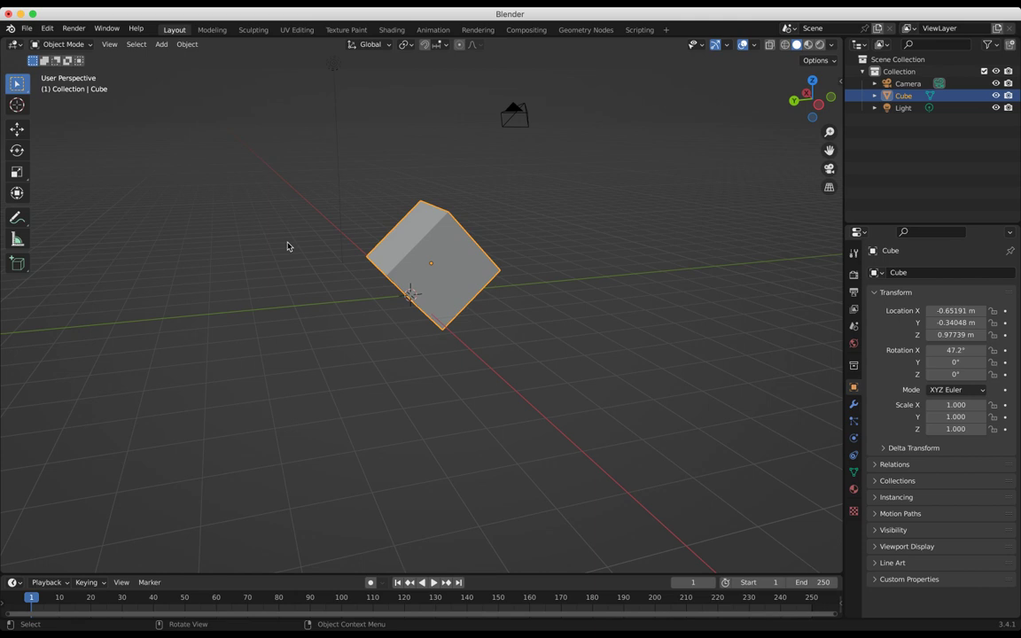
# Scale the rotated cube uniformly on all axes to about 0.963.
pyautogui.moveTo(289, 246); pyautogui.dragTo(214, 248, button='middle')
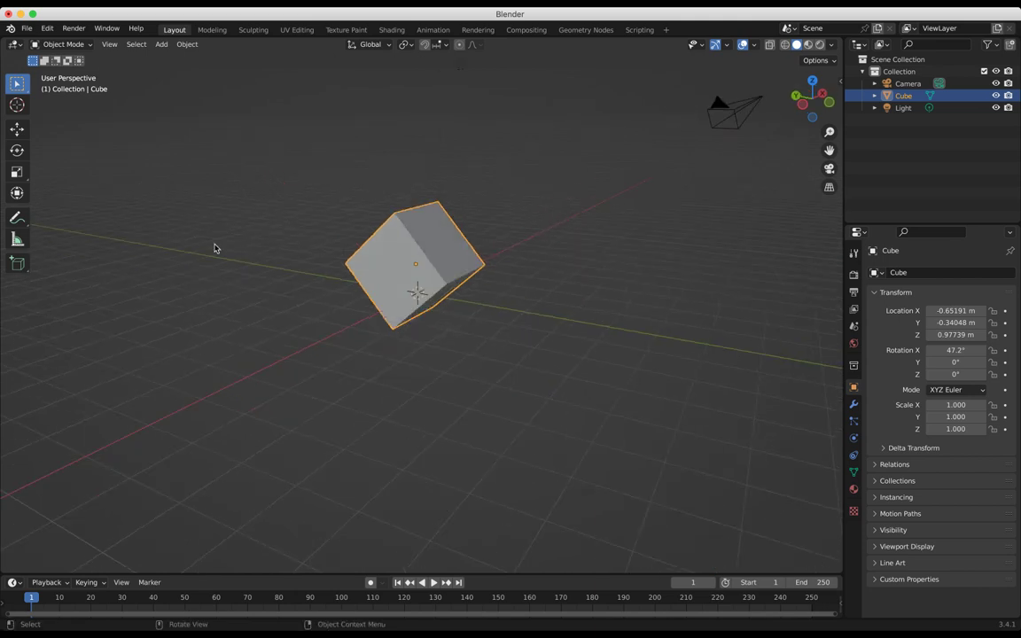
pyautogui.press('r')
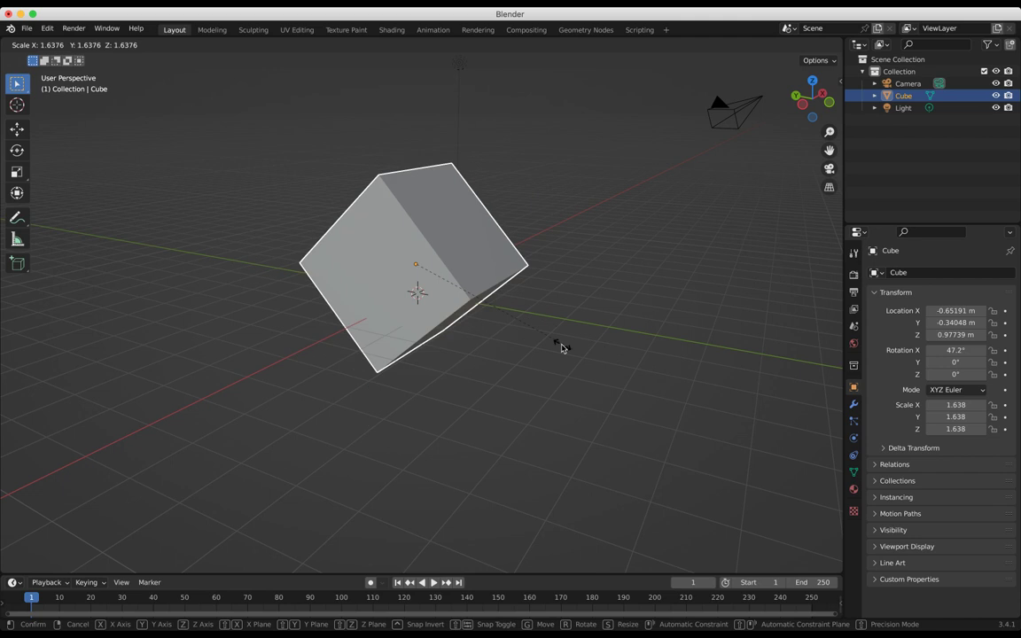
pyautogui.click(511, 316)
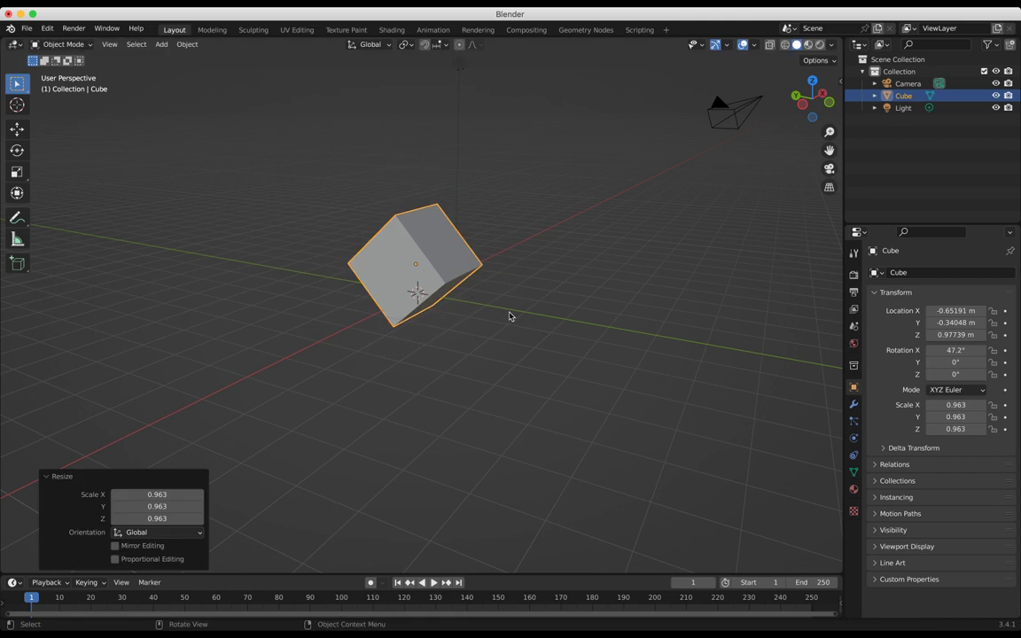
# Delete the rotated cube from the scene.
pyautogui.moveTo(413, 233); pyautogui.dragTo(494, 267, button='middle')
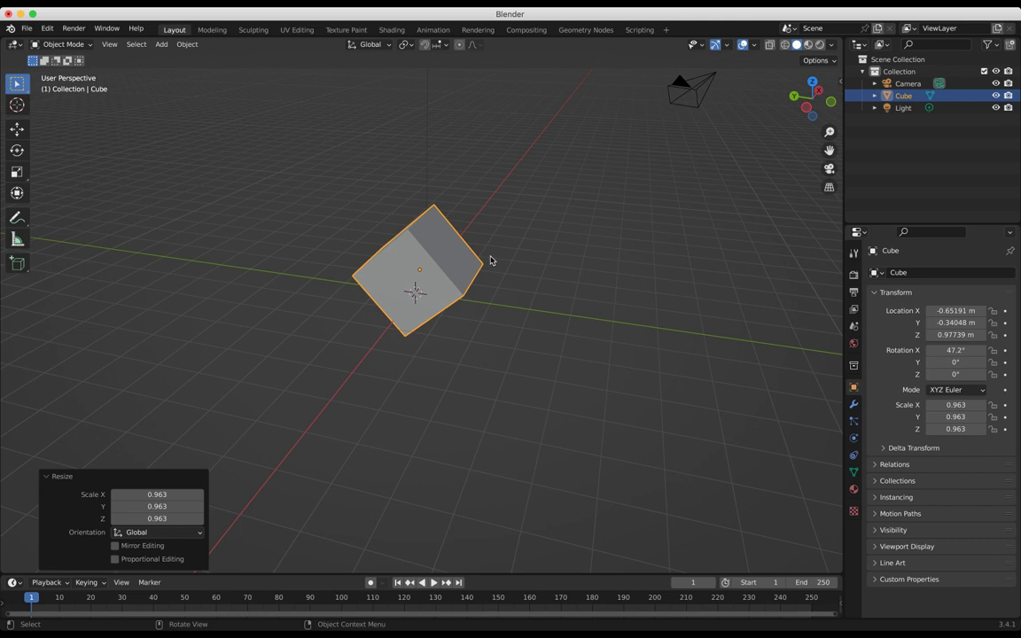
pyautogui.rightClick(444, 259)
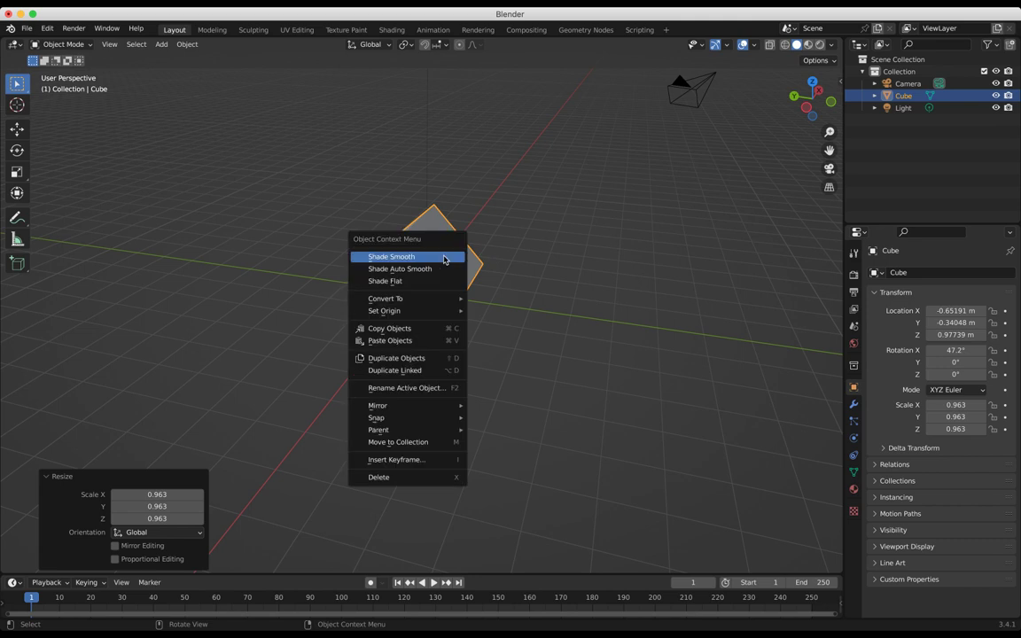
pyautogui.click(445, 477)
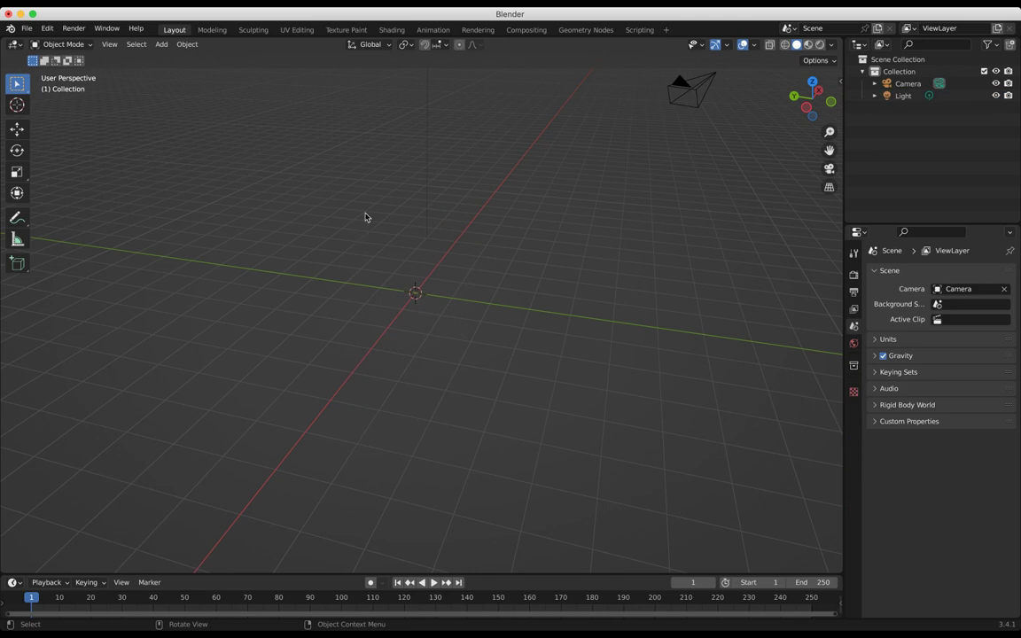
# Add a new cube mesh at the world origin, then deselect and reselect it.
pyautogui.hotkey('shift', 'a')
pyautogui.moveTo(365, 216)
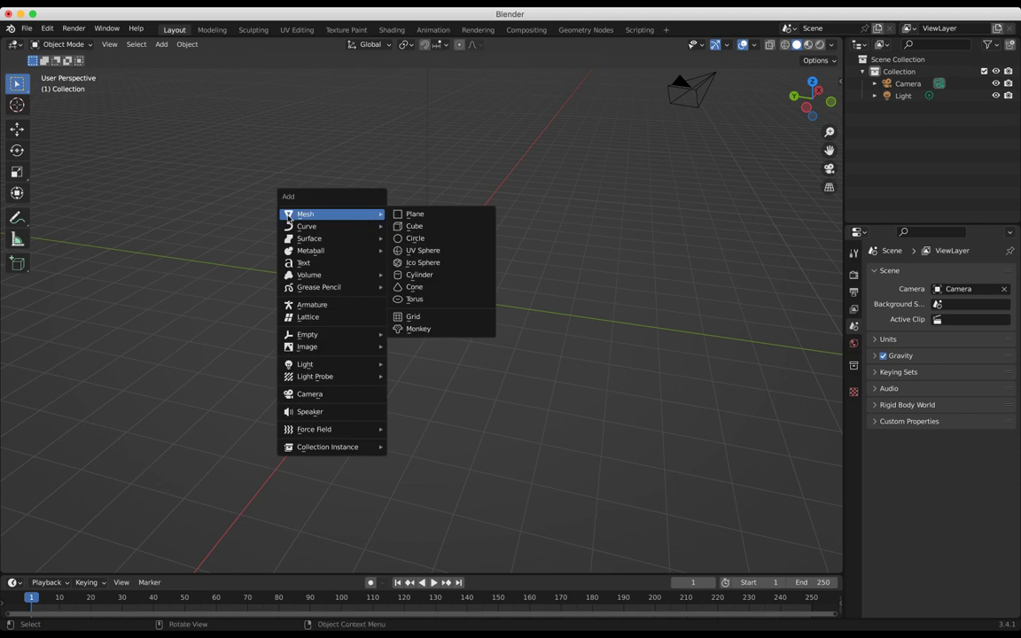
pyautogui.click(415, 228)
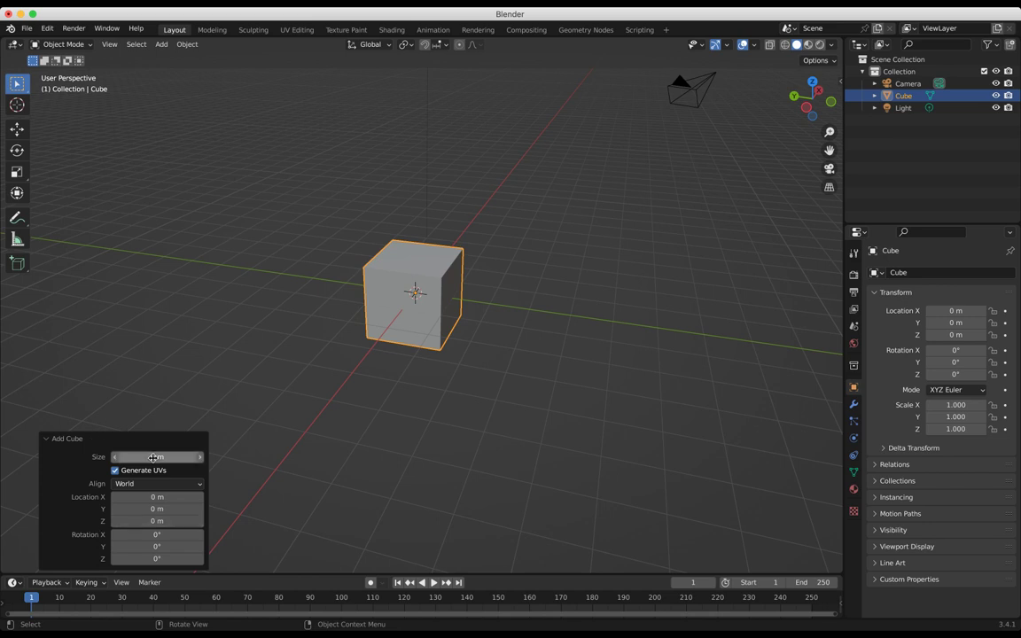
pyautogui.click(215, 363)
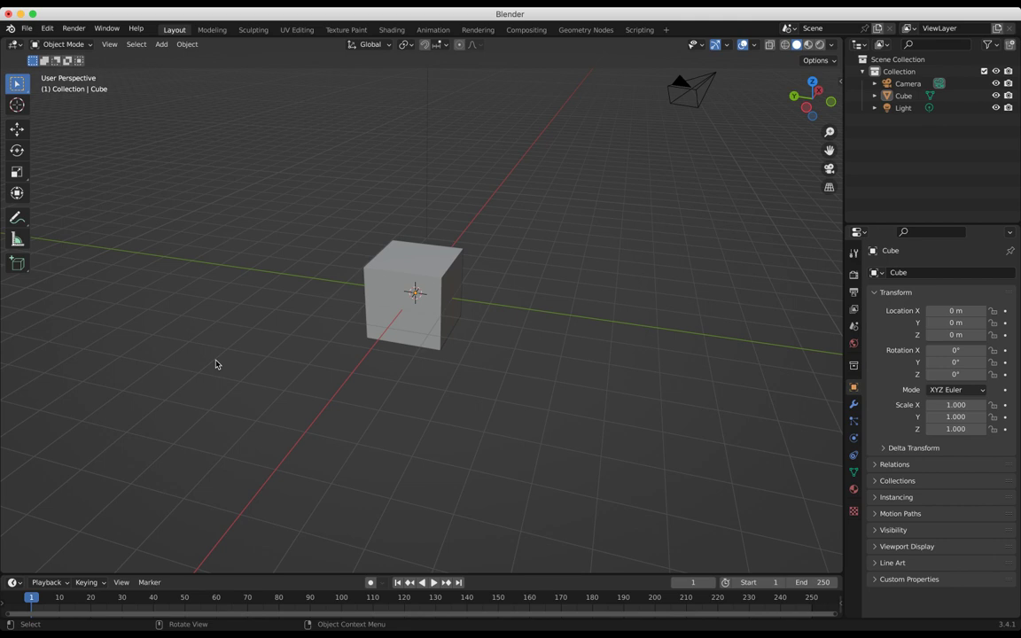
pyautogui.click(390, 272)
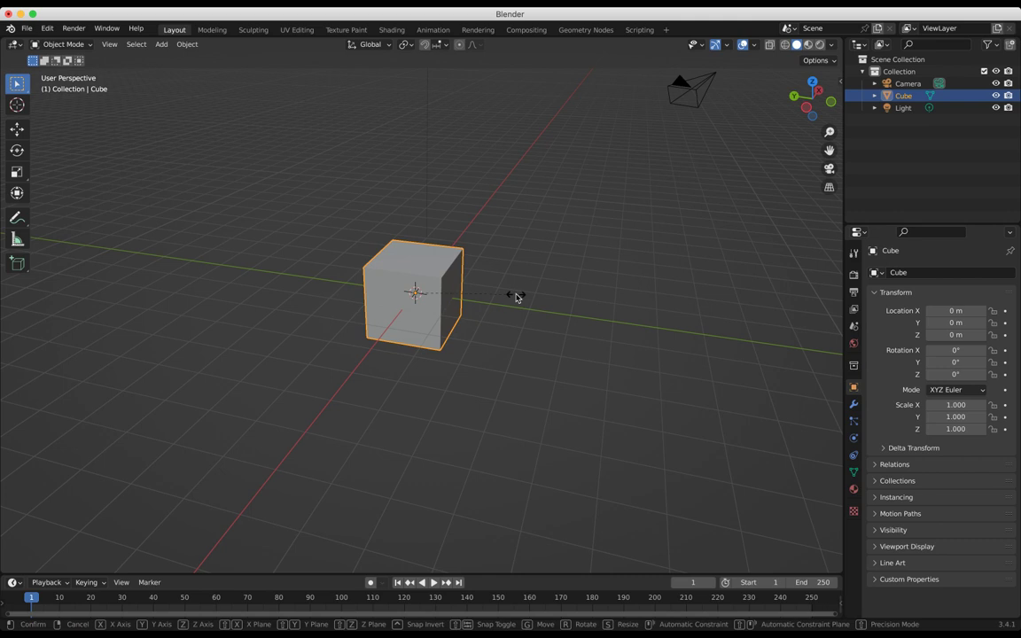
pyautogui.press('s')
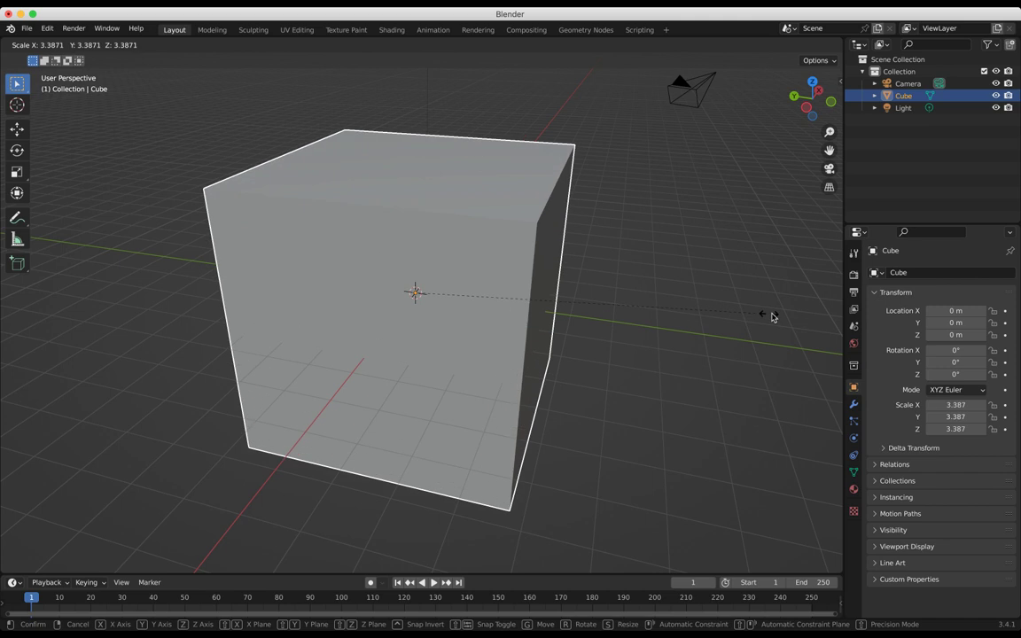
pyautogui.rightClick(24, 316)
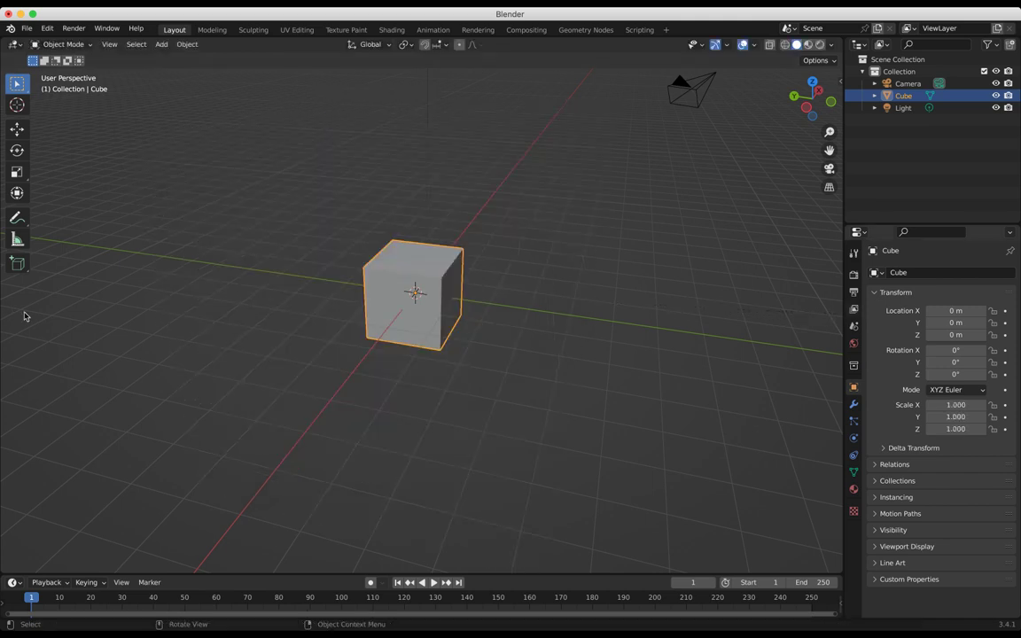
pyautogui.press('s')
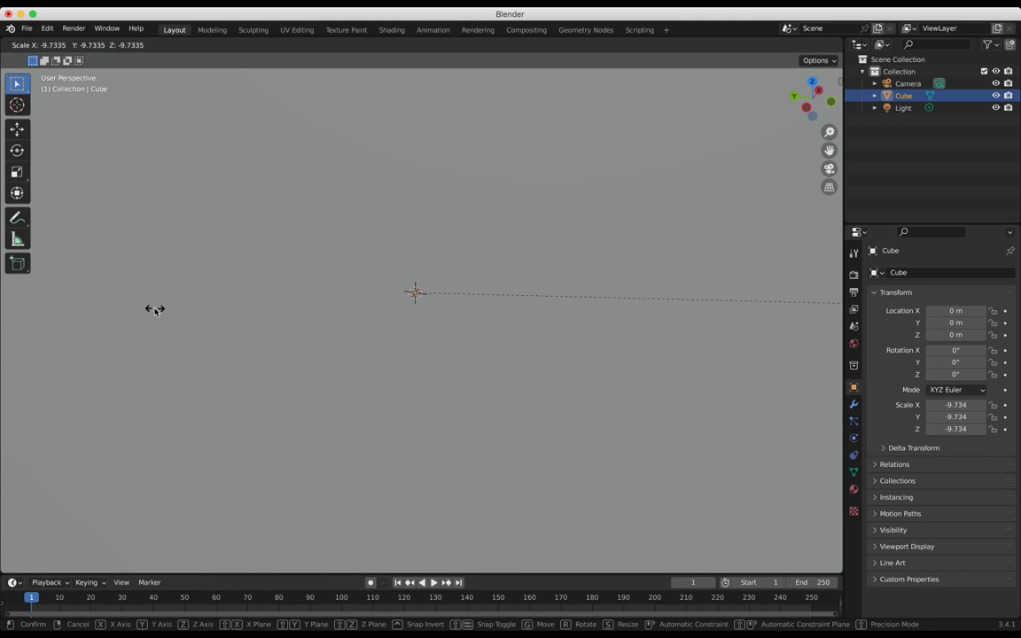
pyautogui.press('Escape')
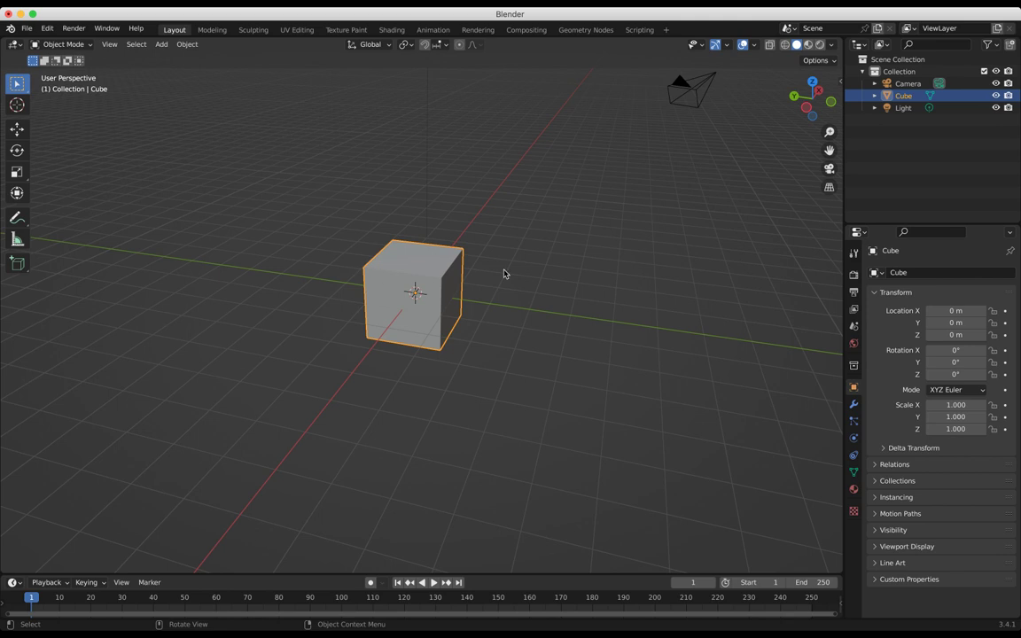
# Scale the new cube to about 1.51 along the global X axis and about 0.82 along the global Z axis.
pyautogui.press('s')
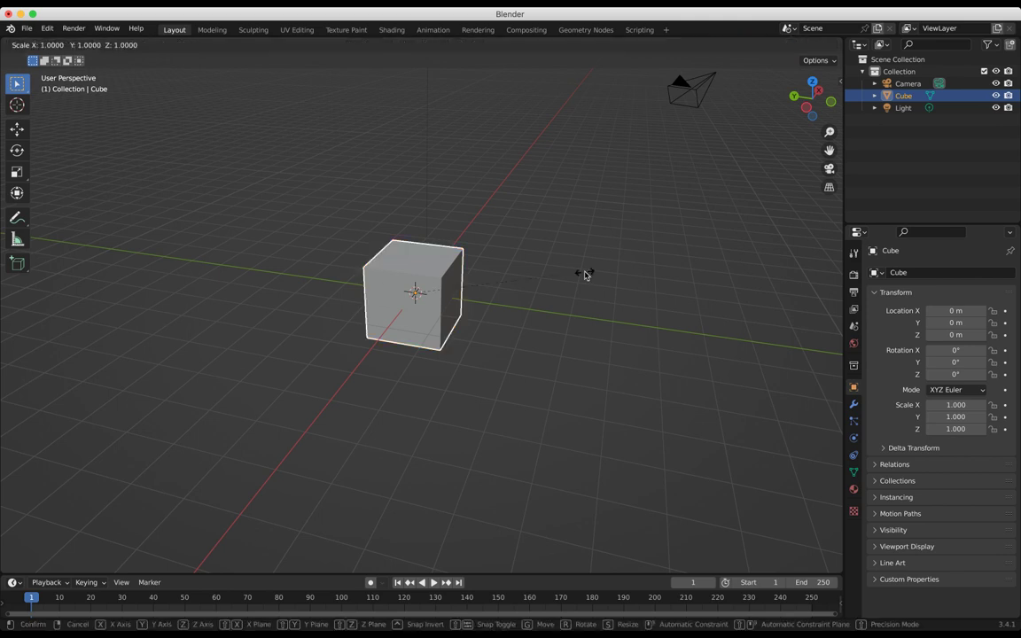
pyautogui.press('x')
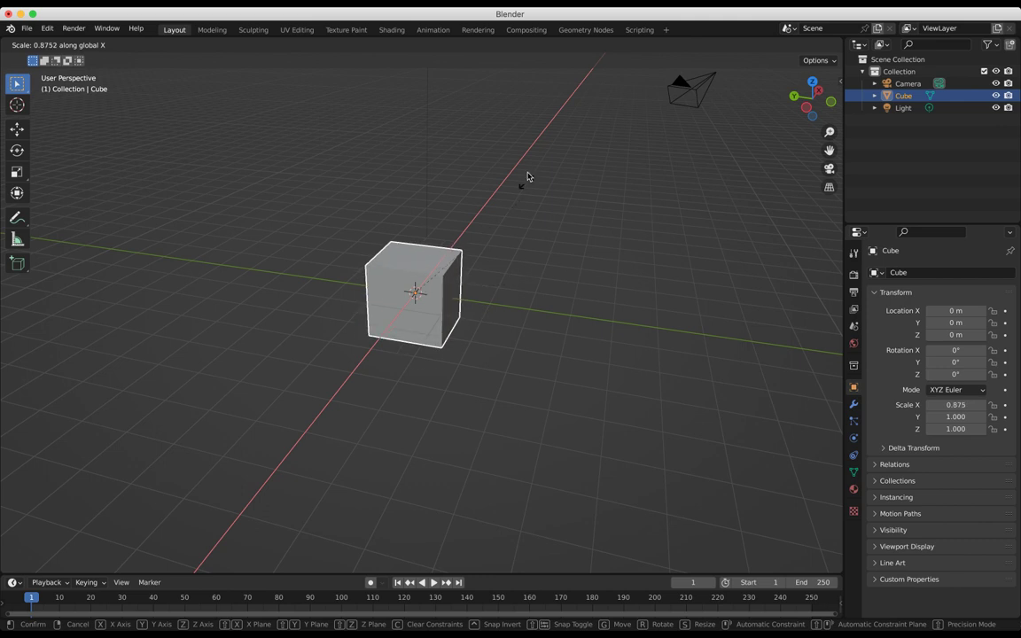
pyautogui.click(585, 98)
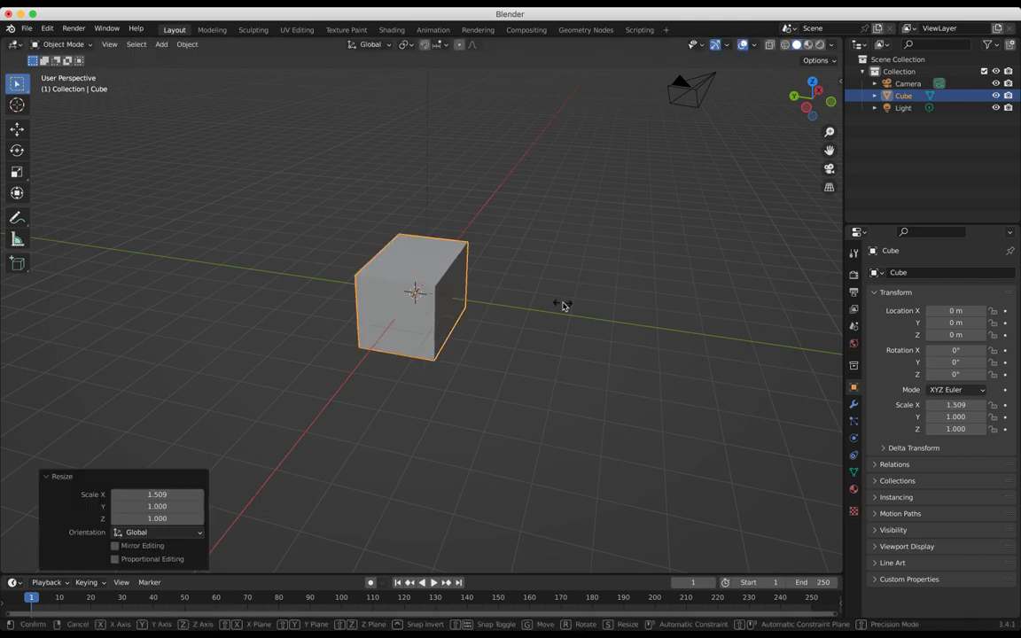
pyautogui.press('s')
pyautogui.press('z')
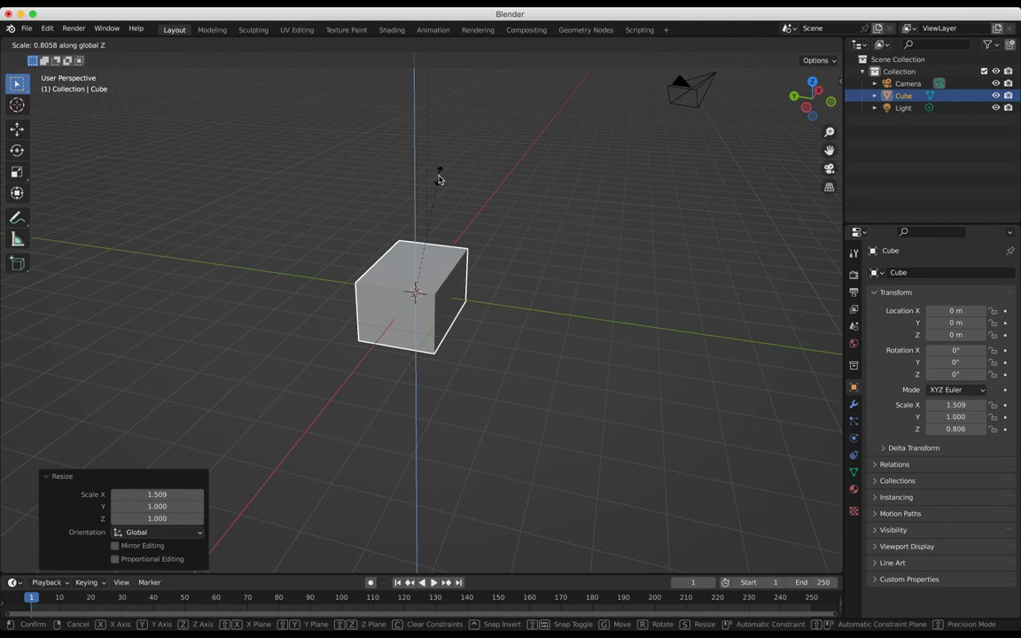
pyautogui.click(439, 175)
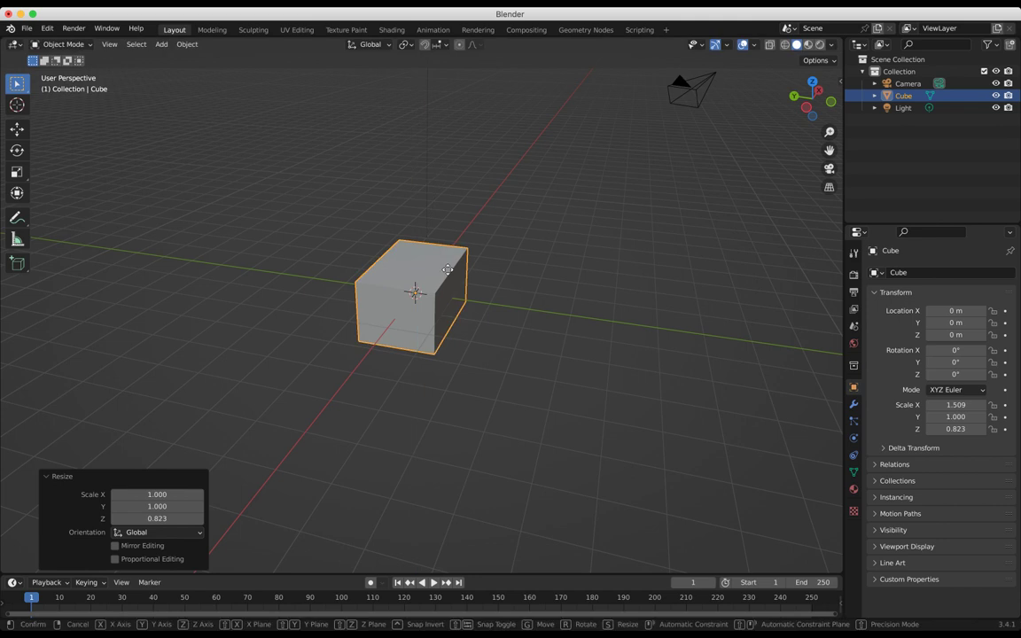
# Move the stretched cube about 4.59 m along the global Y axis.
pyautogui.press('g')
pyautogui.press('y')
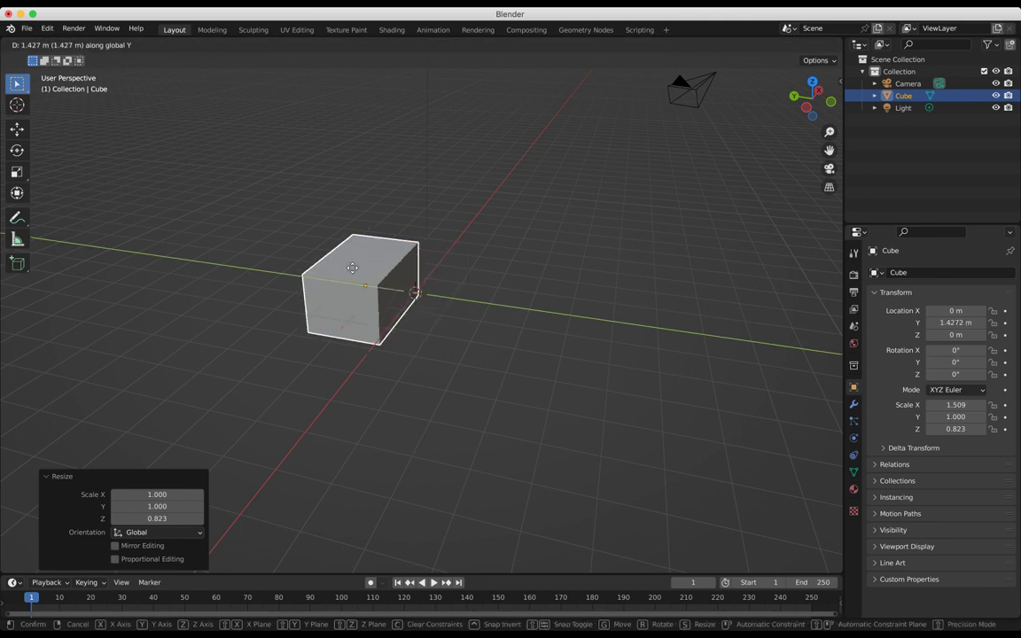
pyautogui.click(295, 258)
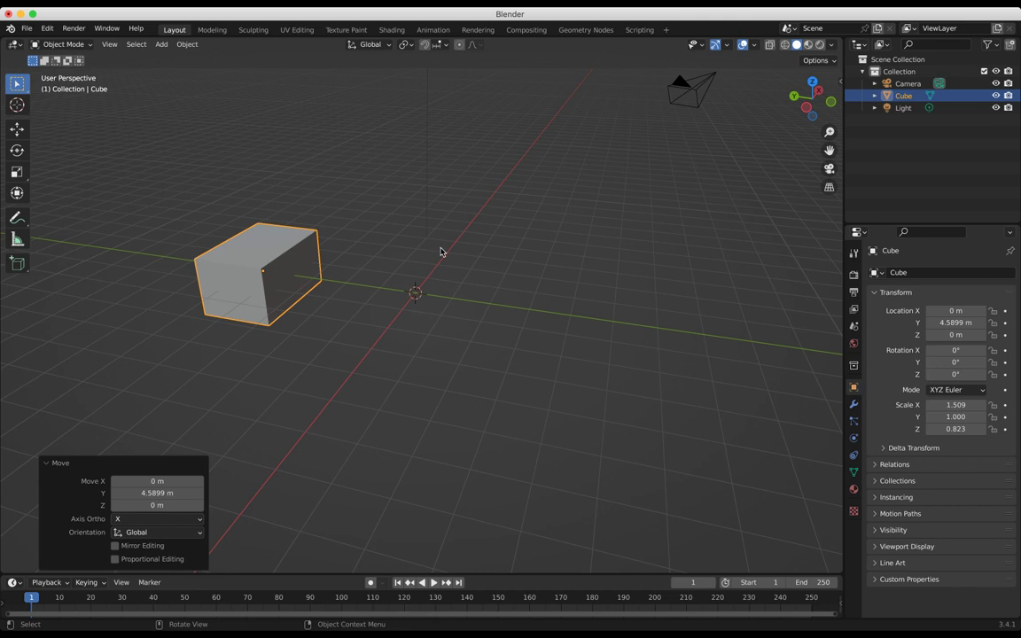
# Add a monkey mesh at the world origin and view the scene from the front in orthographic projection.
pyautogui.hotkey('shift', 'a')
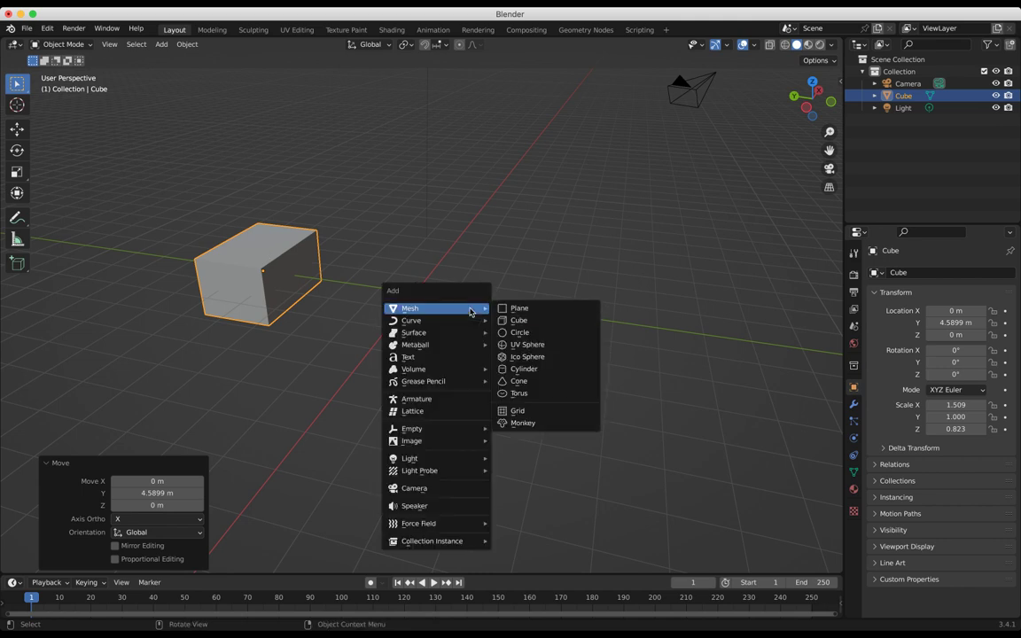
pyautogui.moveTo(444, 309)
pyautogui.click(522, 423)
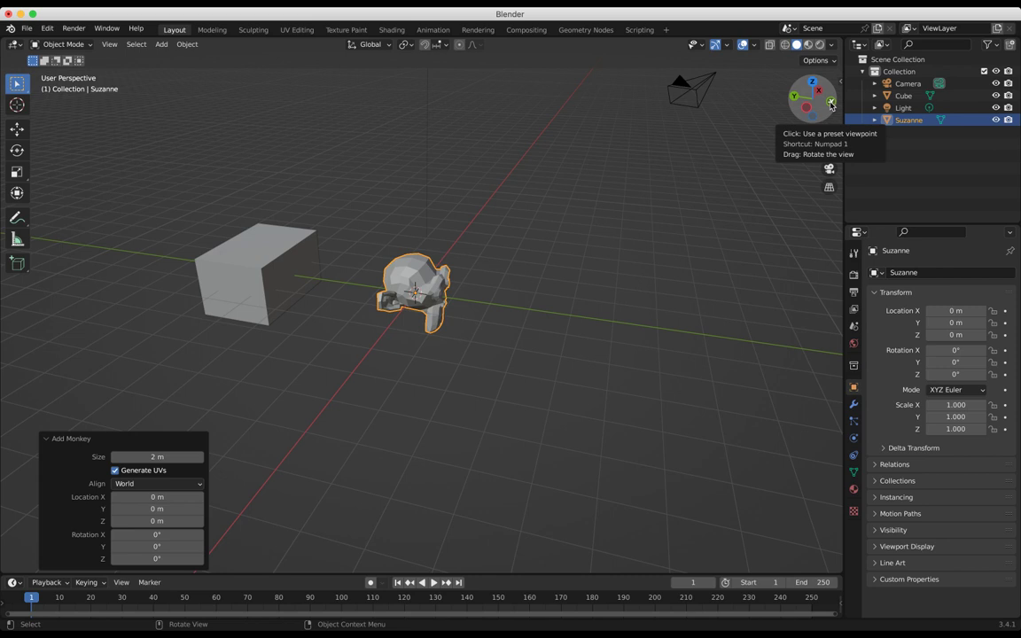
pyautogui.click(831, 105)
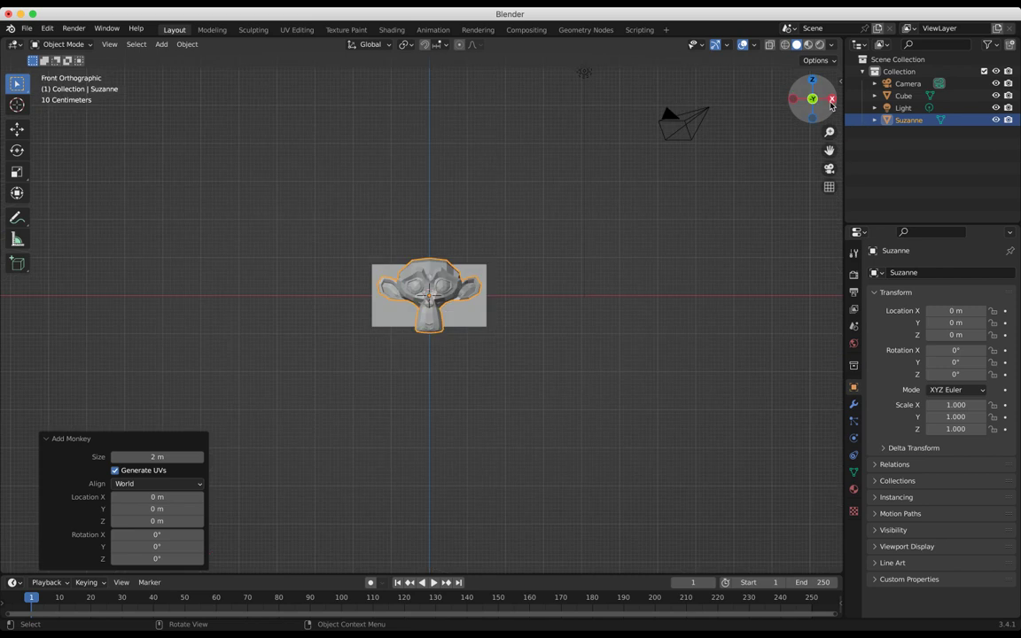
# Scale the monkey head uniformly to about 2.02.
pyautogui.press('s')
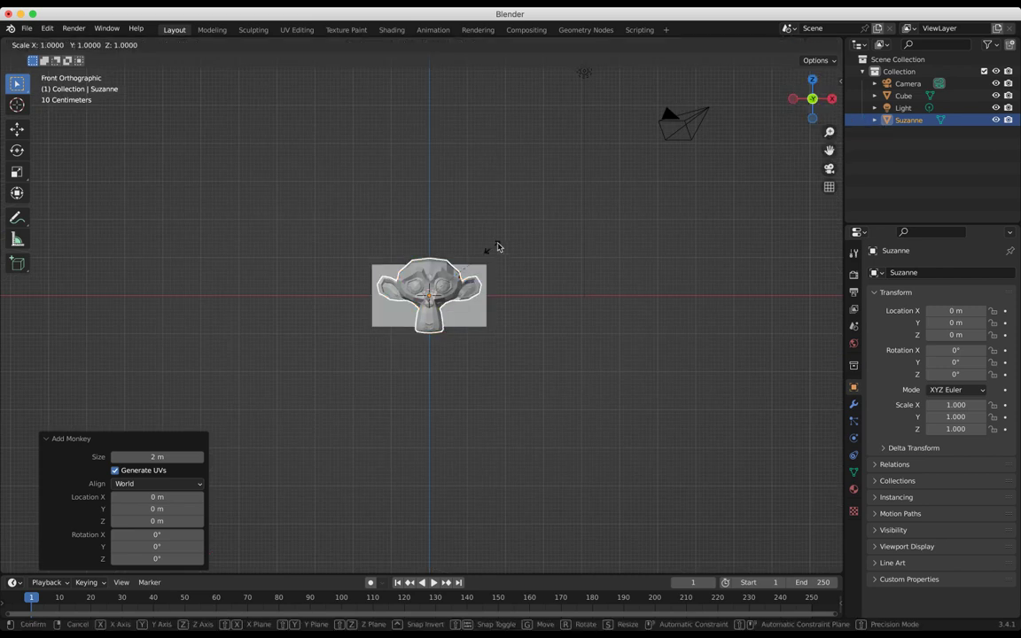
pyautogui.click(558, 205)
pyautogui.press('r')
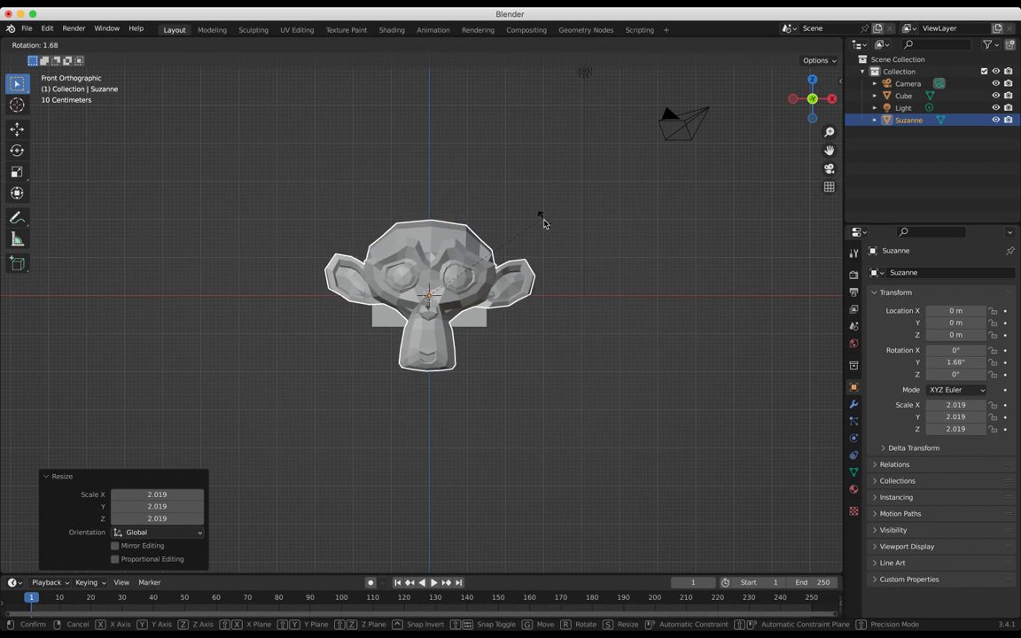
pyautogui.press('x')
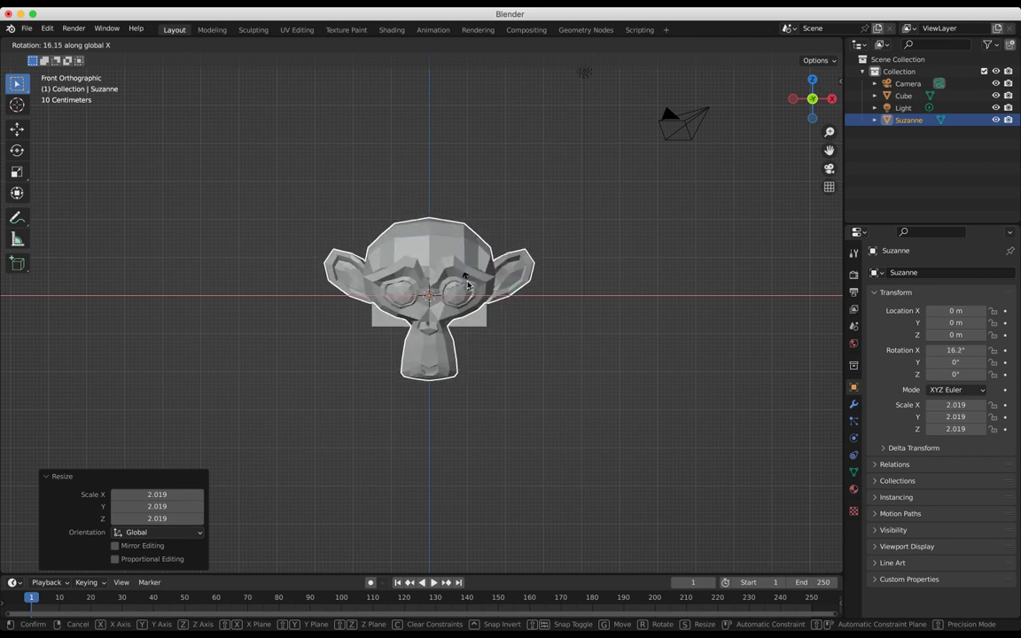
pyautogui.press('Escape')
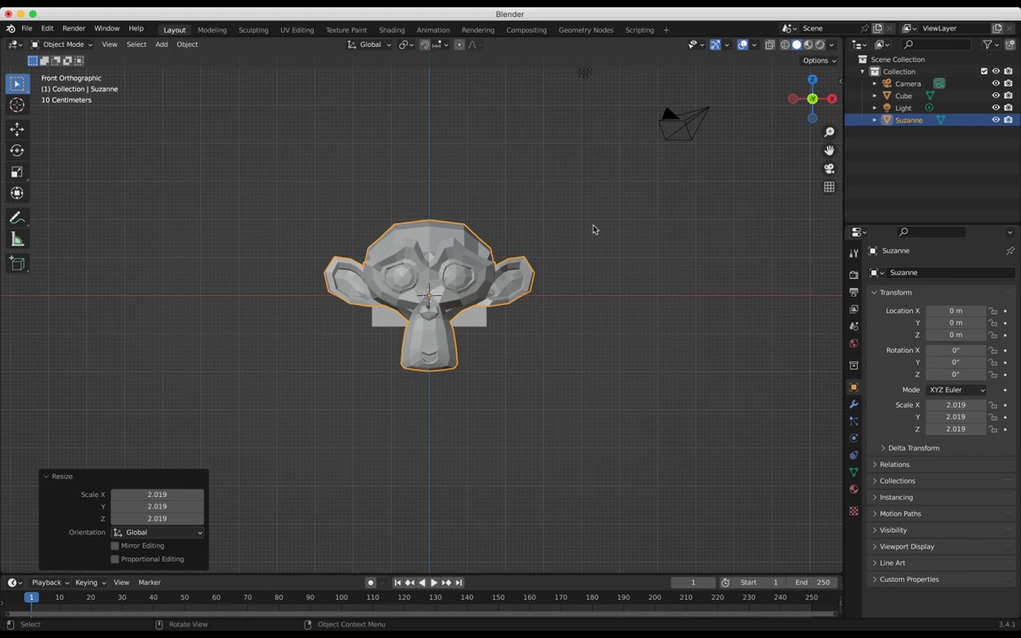
# Return to an angled perspective view of the monkey and switch it to Edit Mode.
pyautogui.press('KP_5')
pyautogui.moveTo(563, 241); pyautogui.dragTo(631, 263, button='middle')
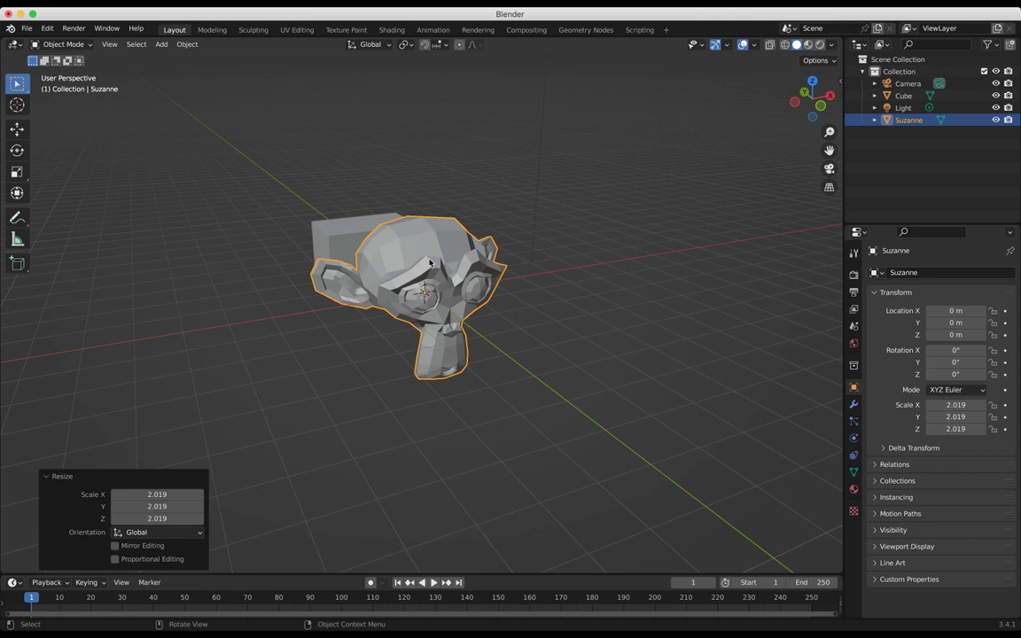
pyautogui.click(62, 44)
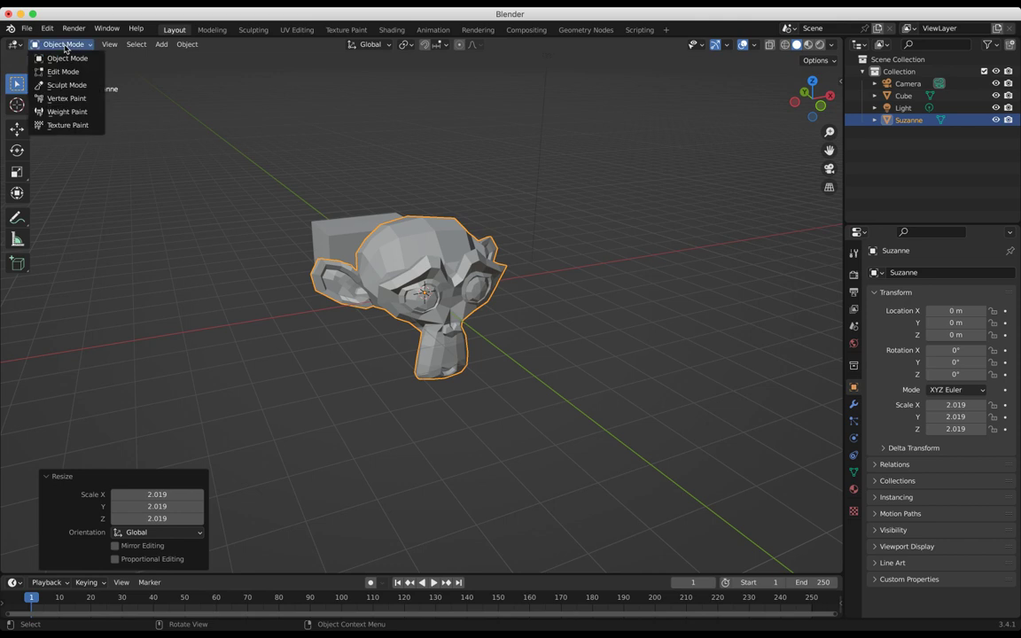
pyautogui.click(63, 72)
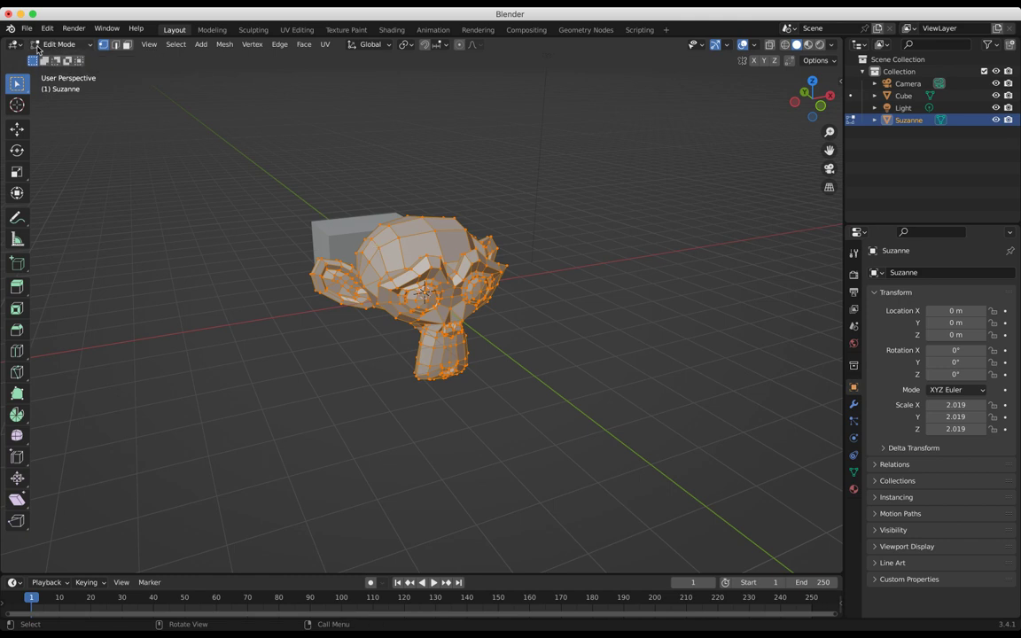
# Select a single forehead face in face select mode, then switch through vertex select to edge select mode.
pyautogui.click(116, 46)
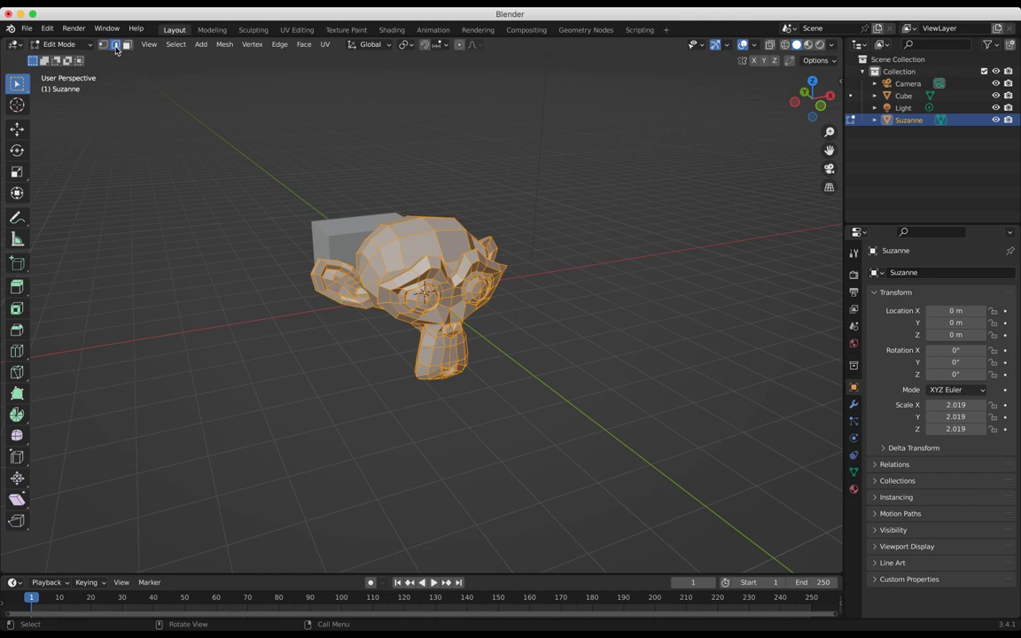
pyautogui.click(126, 46)
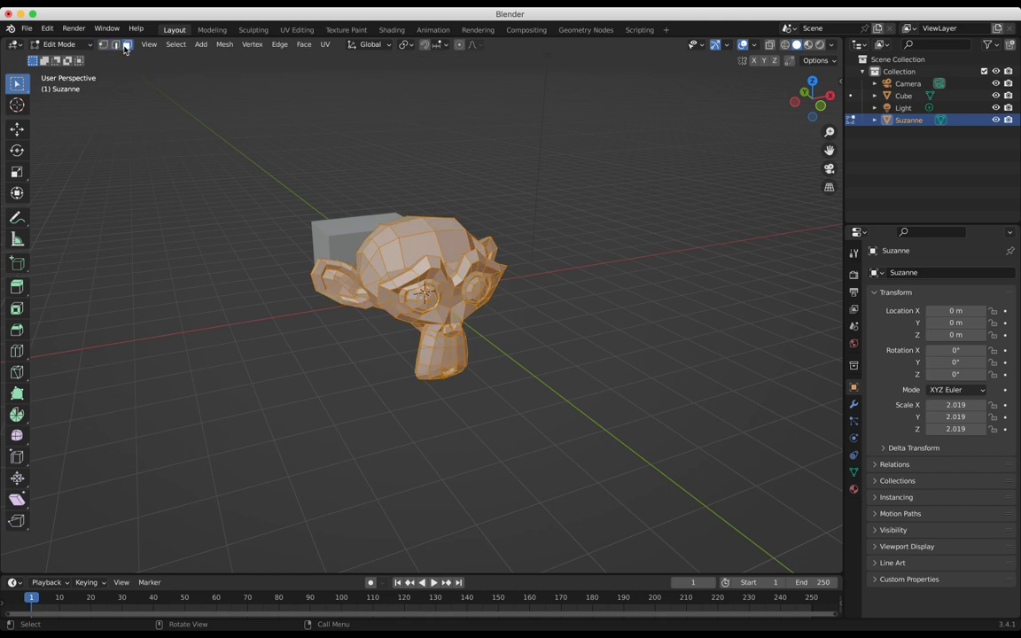
pyautogui.click(415, 241)
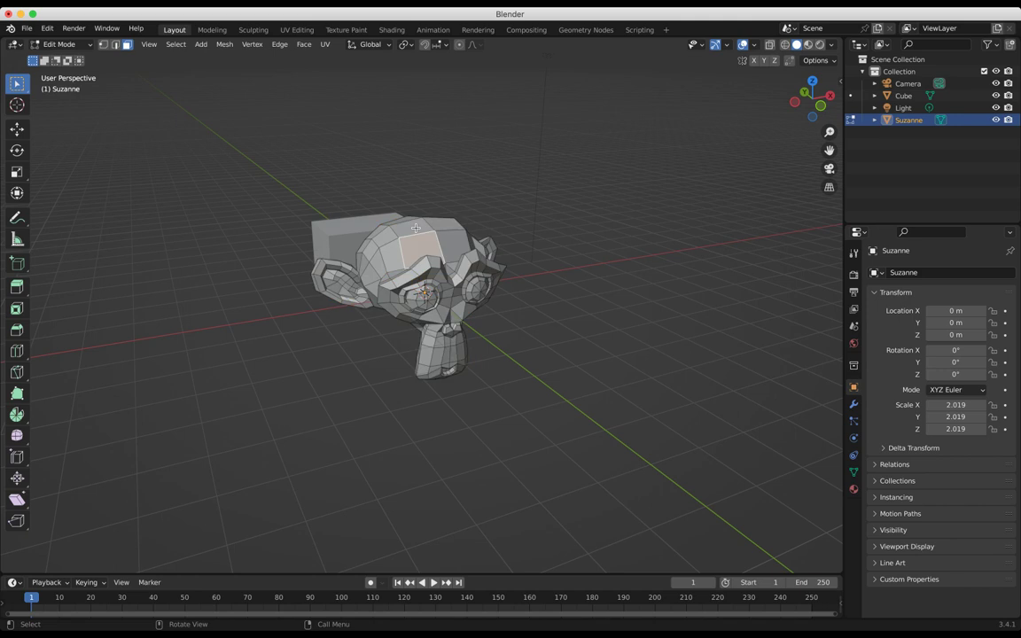
pyautogui.click(103, 46)
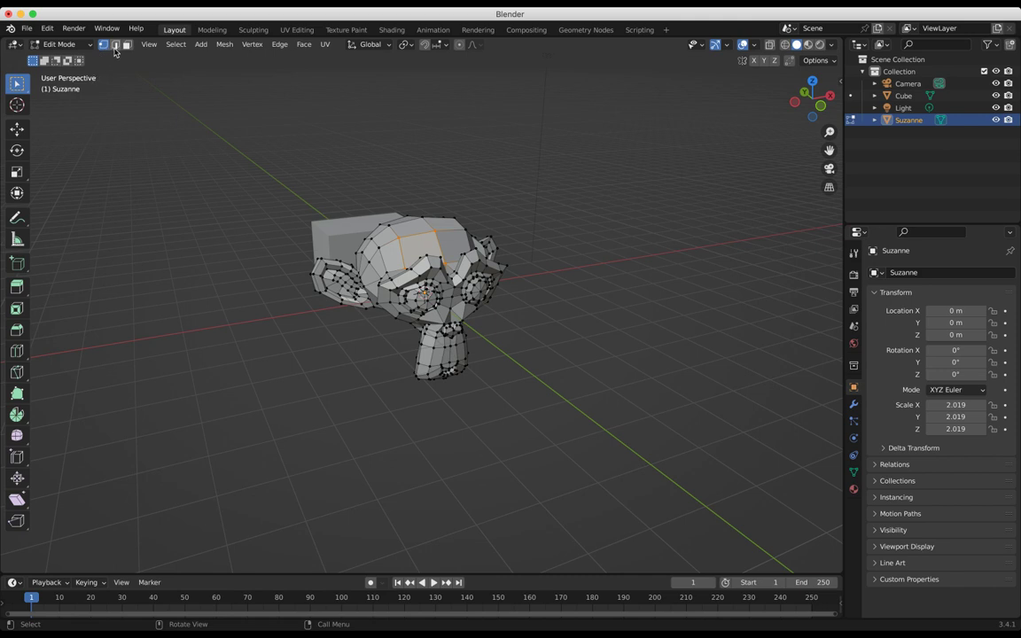
pyautogui.click(116, 46)
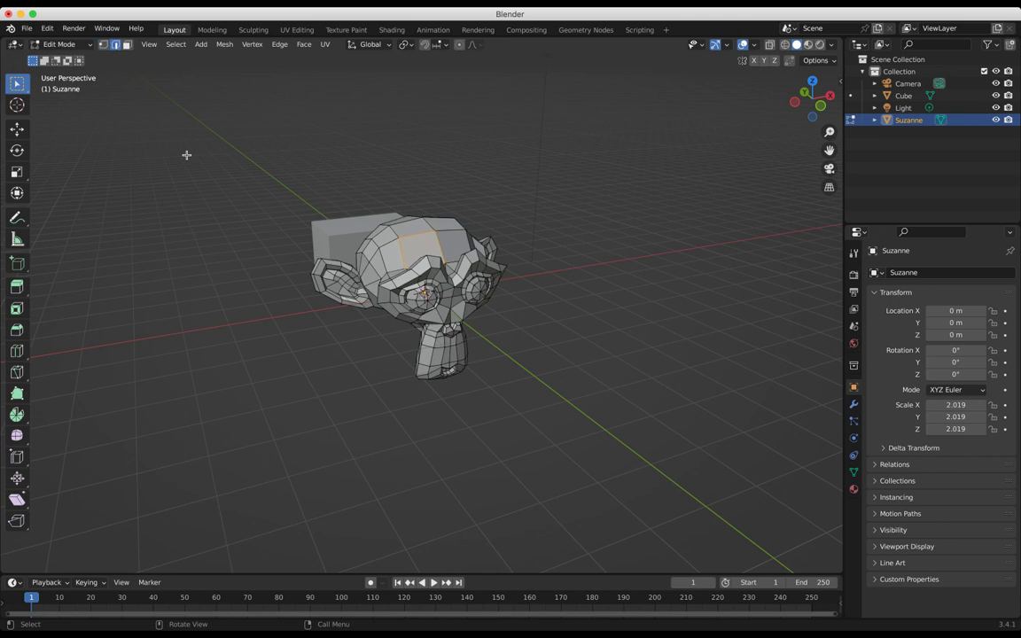
# Select the upper outer edge of the monkey's ear nearest the viewer.
pyautogui.moveTo(232, 180); pyautogui.dragTo(281, 206, button='middle')
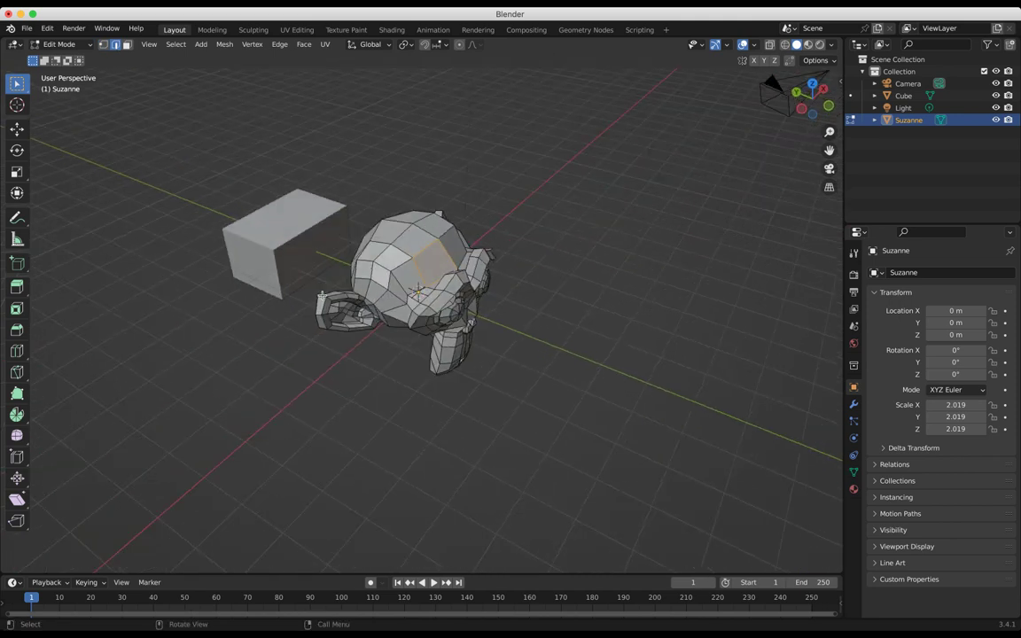
pyautogui.click(321, 295)
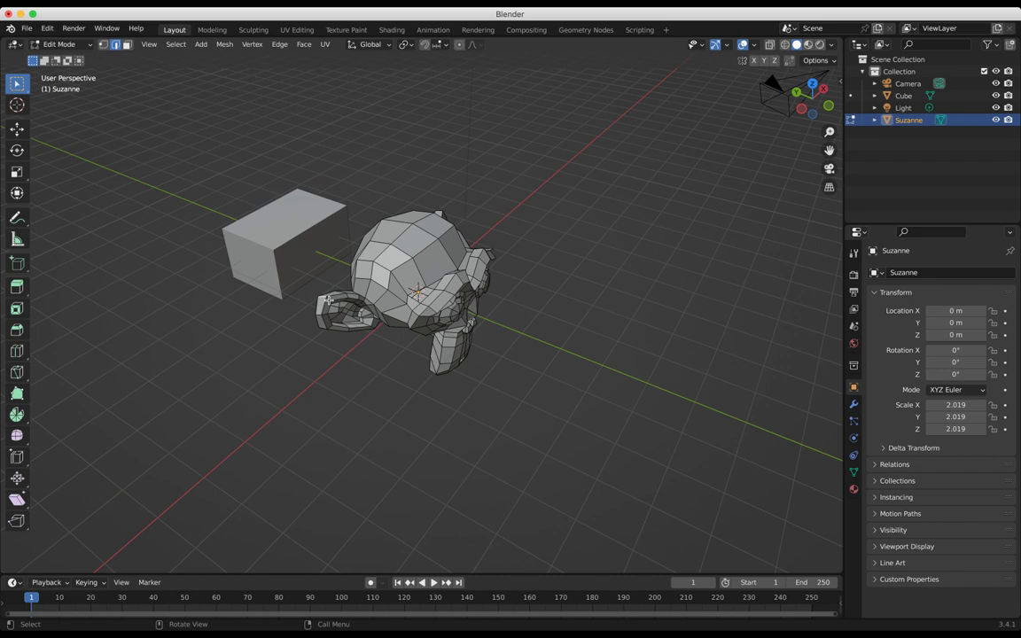
pyautogui.scroll(6, 328, 300)
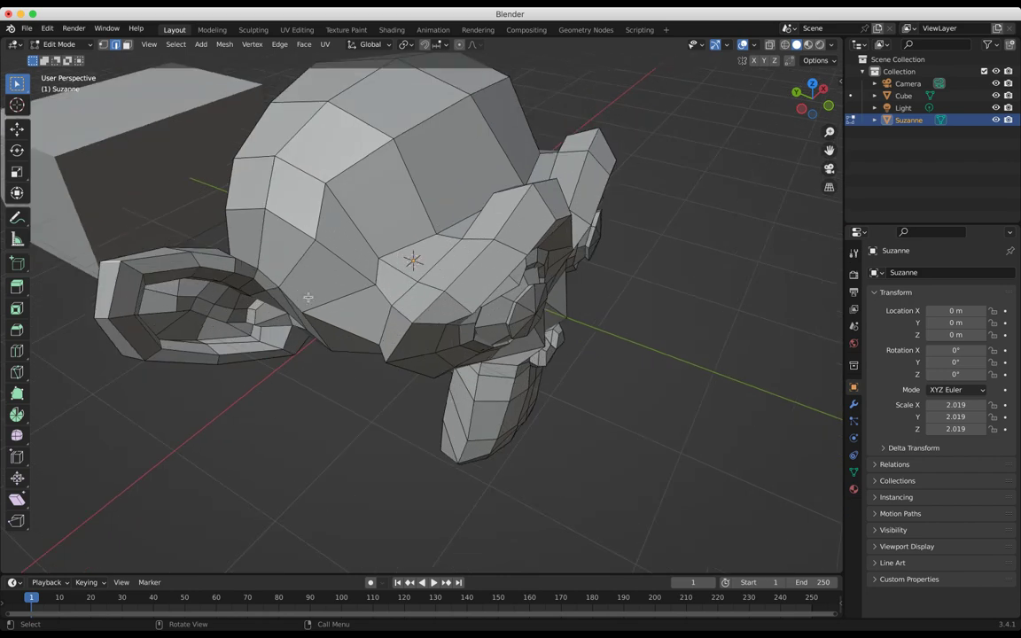
pyautogui.moveTo(128, 228); pyautogui.dragTo(356, 240, button='middle')
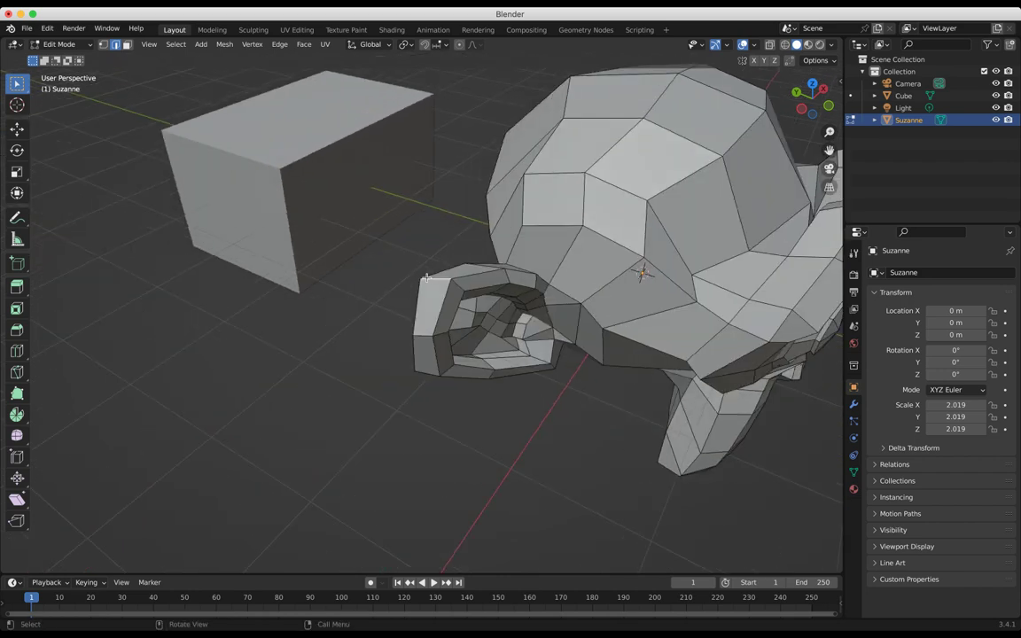
# Try moving the selected ear edge about 0.9 m up along the global Z axis, and undo the move.
pyautogui.press('g')
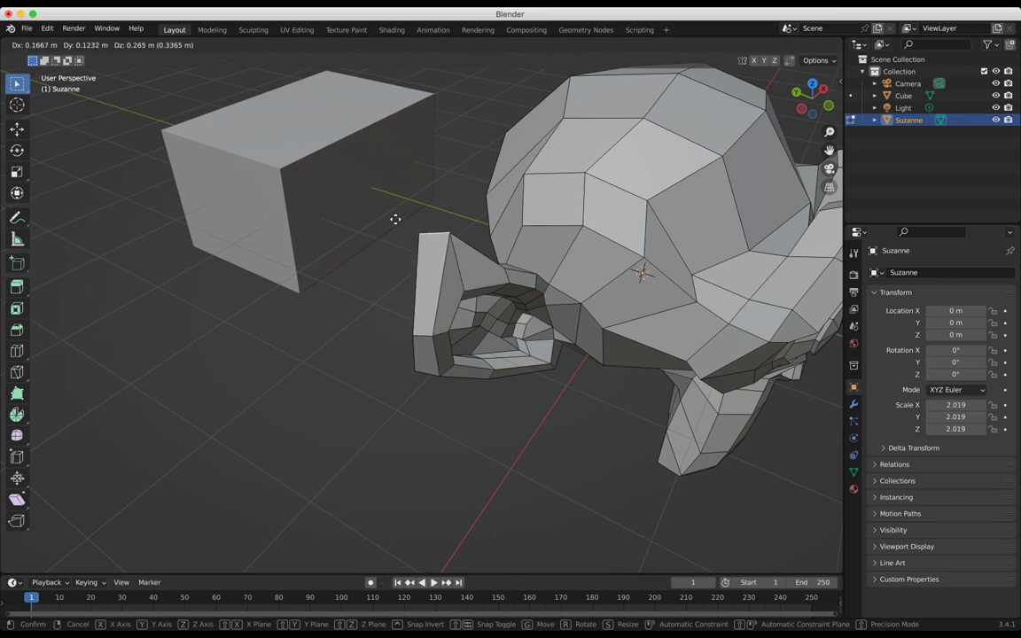
pyautogui.press('z')
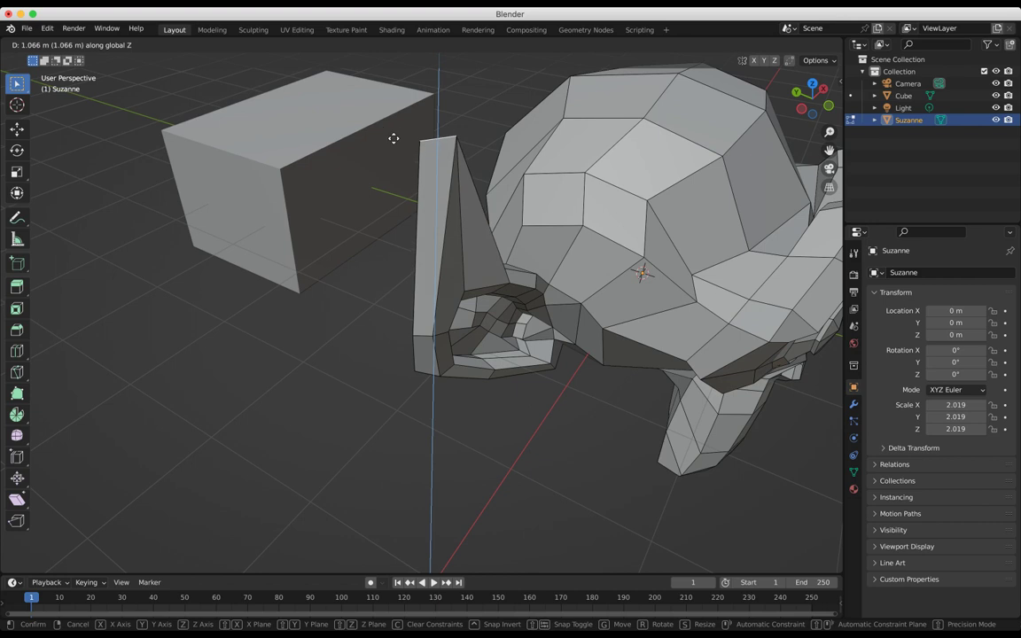
pyautogui.click(408, 153)
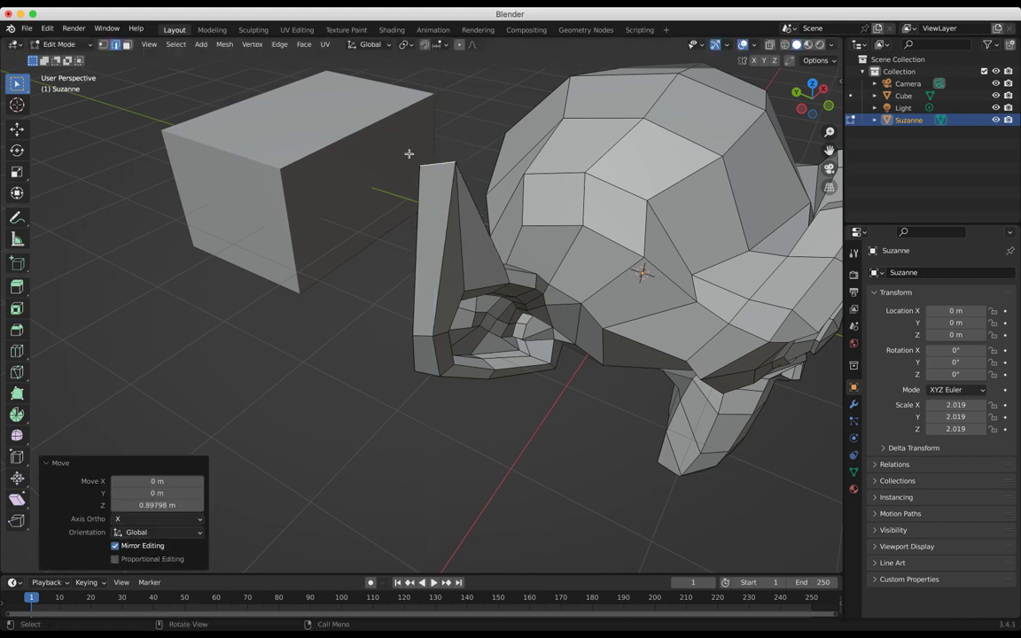
pyautogui.moveTo(408, 153); pyautogui.dragTo(414, 192, button='middle')
pyautogui.scroll(-3, 443, 216)
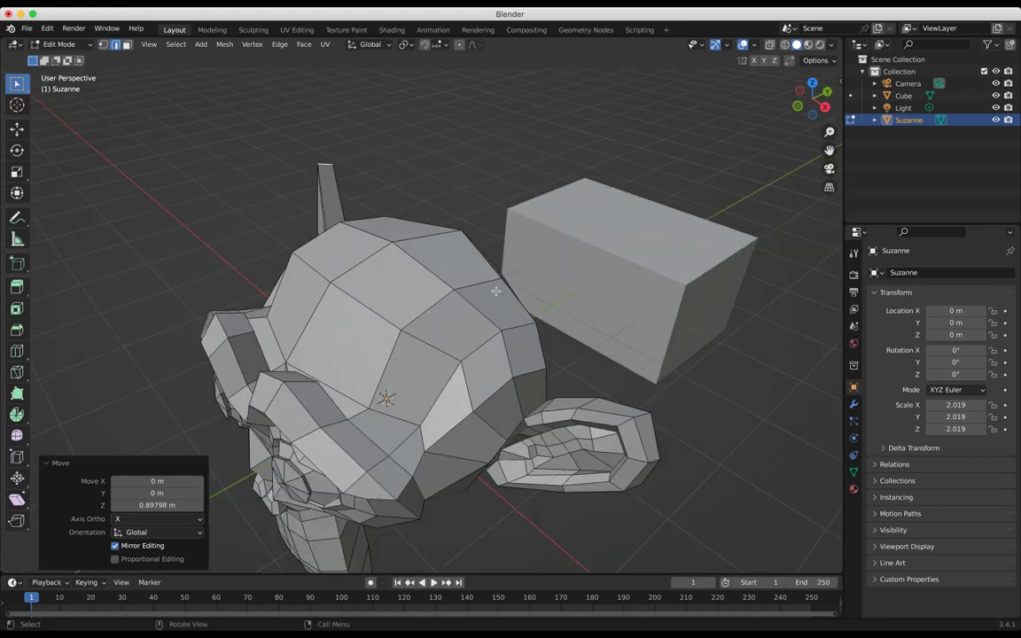
pyautogui.moveTo(404, 267)
pyautogui.mouseDown(button='middle')
pyautogui.moveTo(422, 269)
pyautogui.moveTo(414, 265)
pyautogui.mouseUp(button='middle')
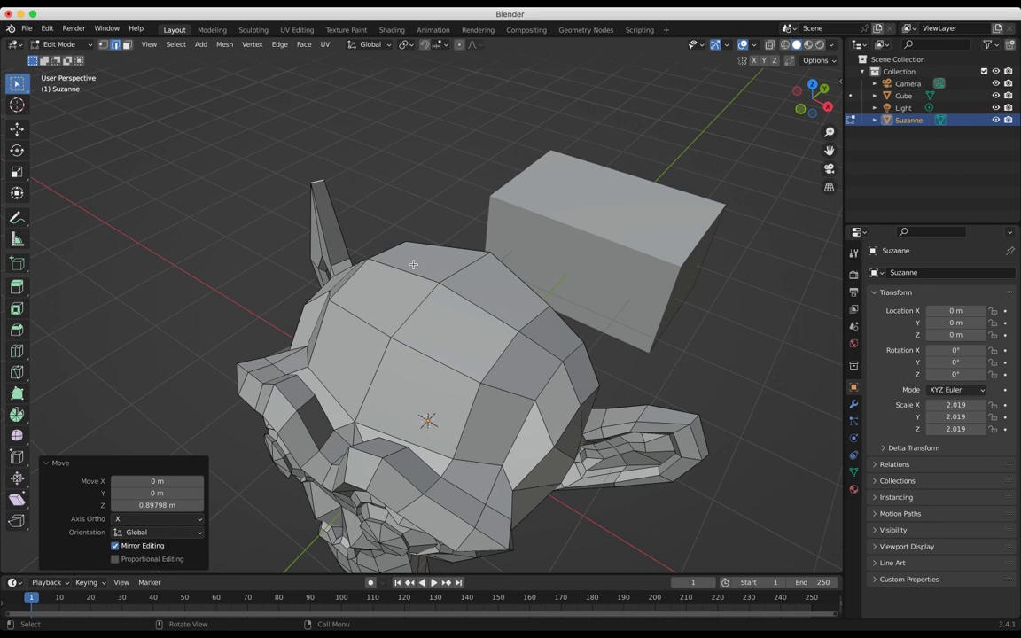
pyautogui.hotkey('ctrl', 'z')
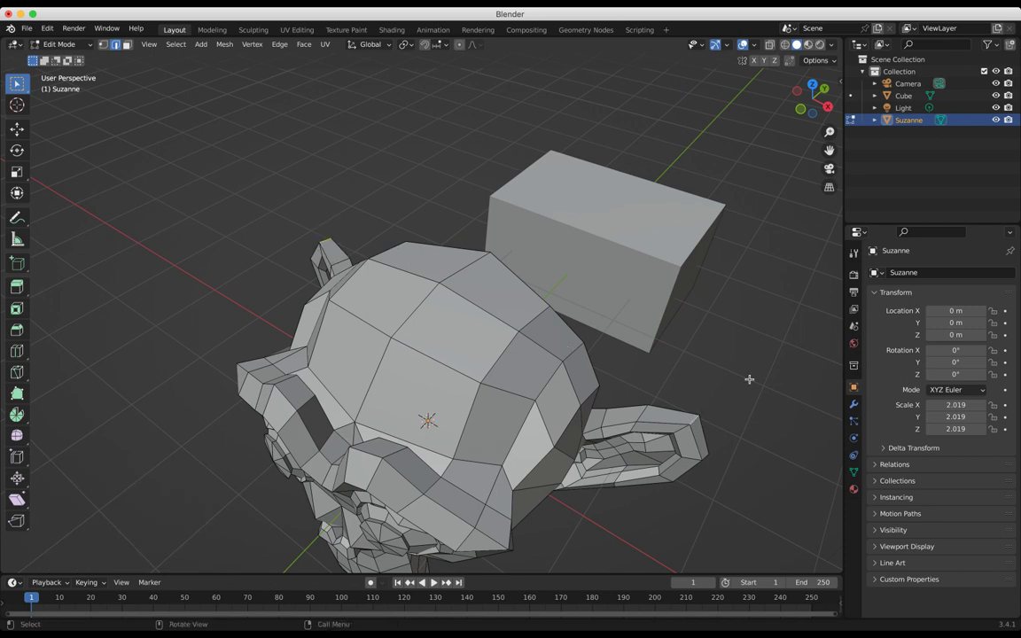
# Move the upper outer edges of both ears about 1.28 m up along the global Z axis.
pyautogui.press('g')
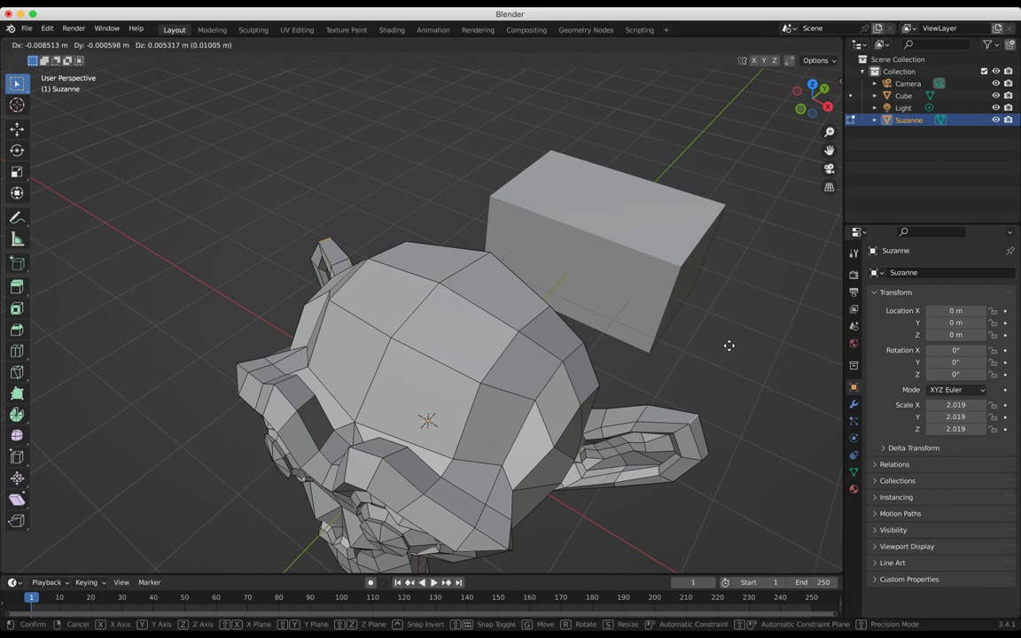
pyautogui.press('z')
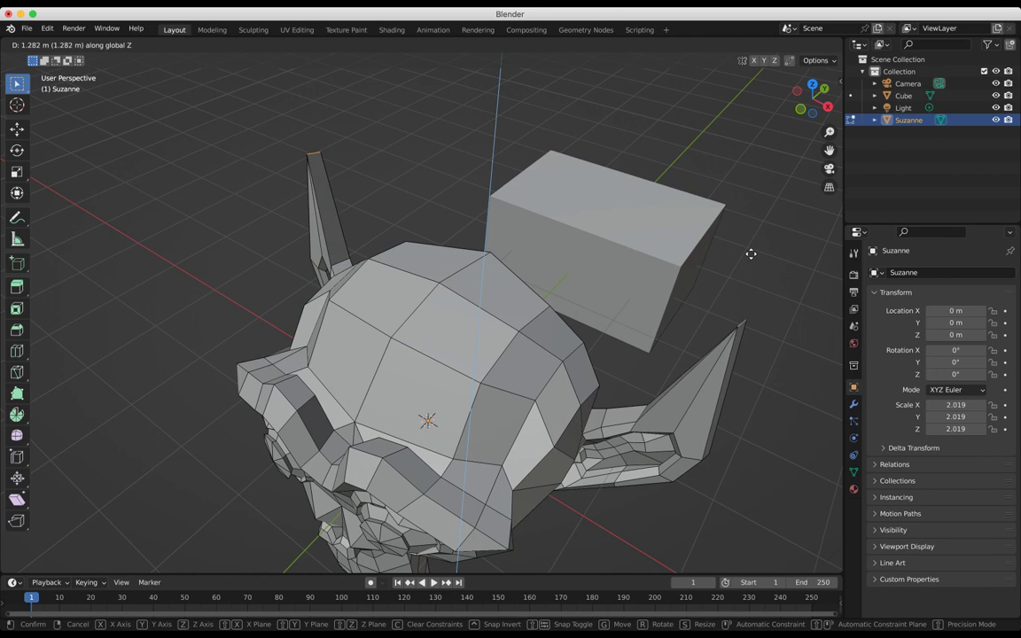
pyautogui.click(750, 253)
# Scale the two selected ear-tip edges apart to about 1.22 along the global X axis.
pyautogui.moveTo(620, 237); pyautogui.dragTo(638, 232, button='middle')
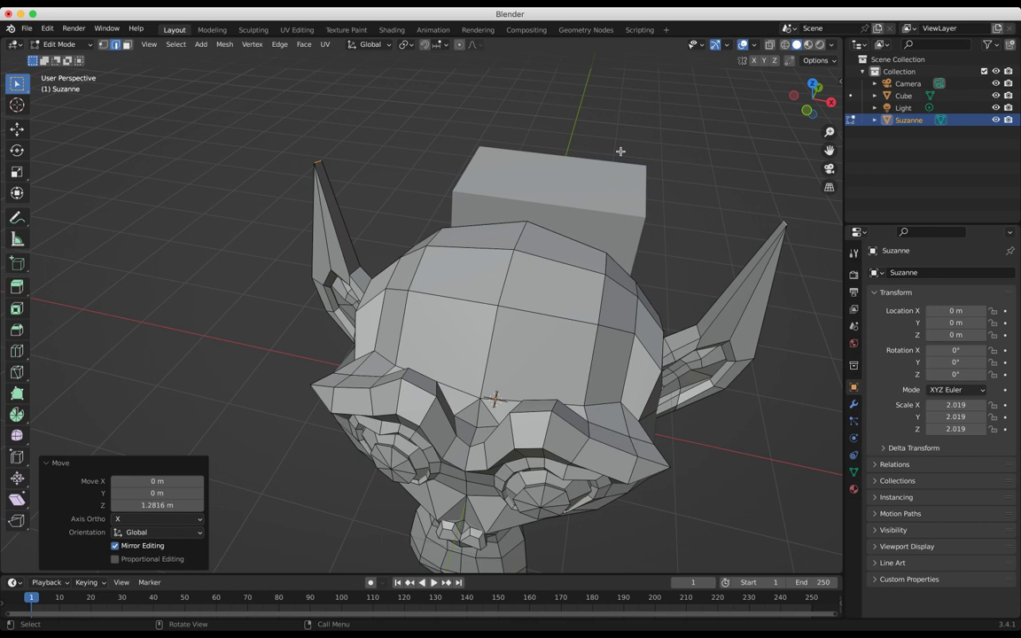
pyautogui.press('s')
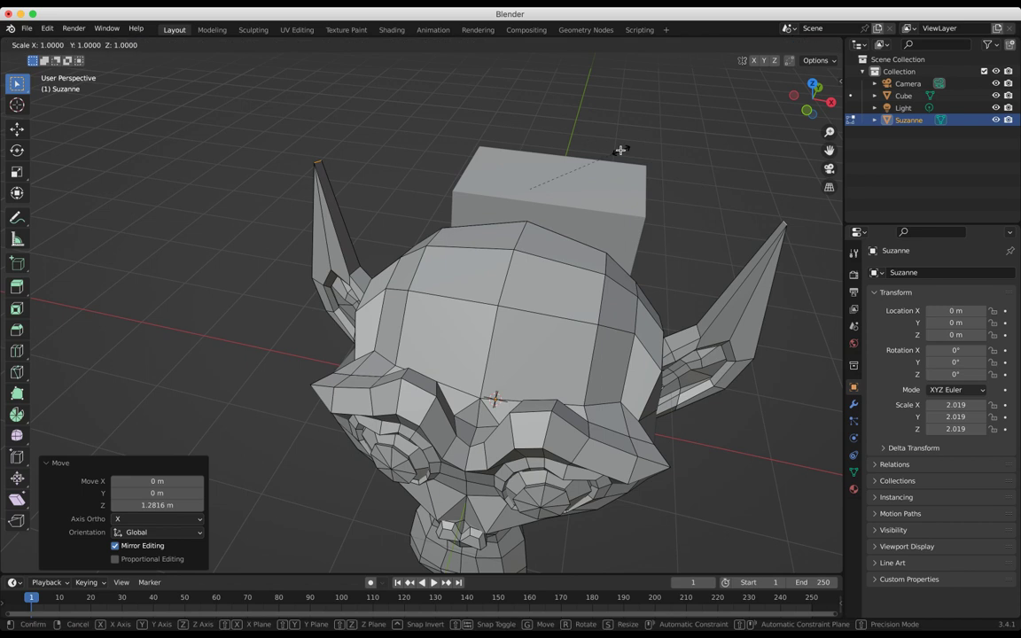
pyautogui.press('x')
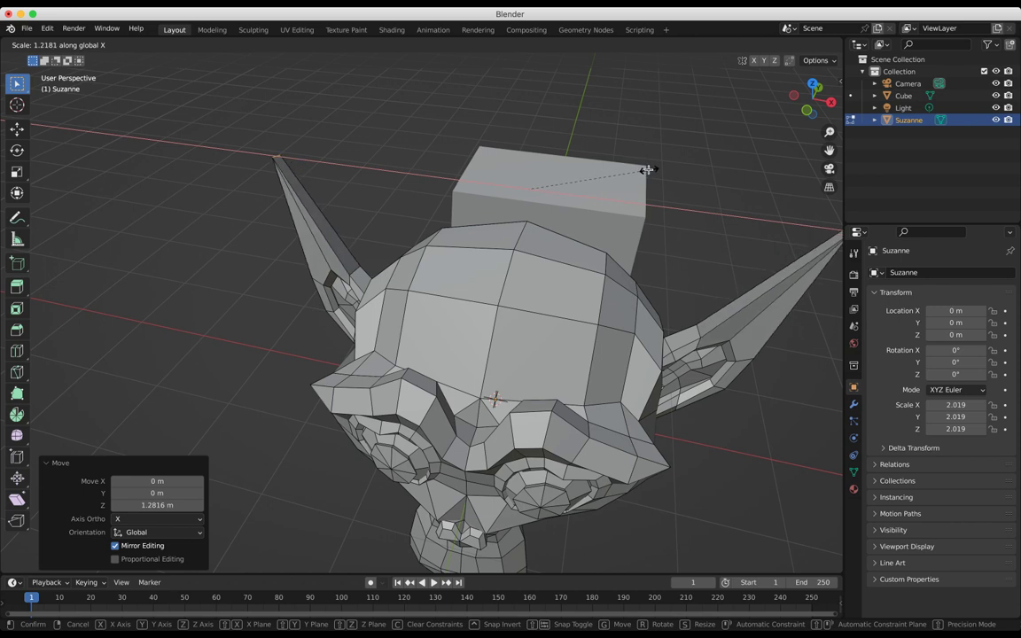
pyautogui.click(648, 169)
pyautogui.scroll(-4, 672, 223)
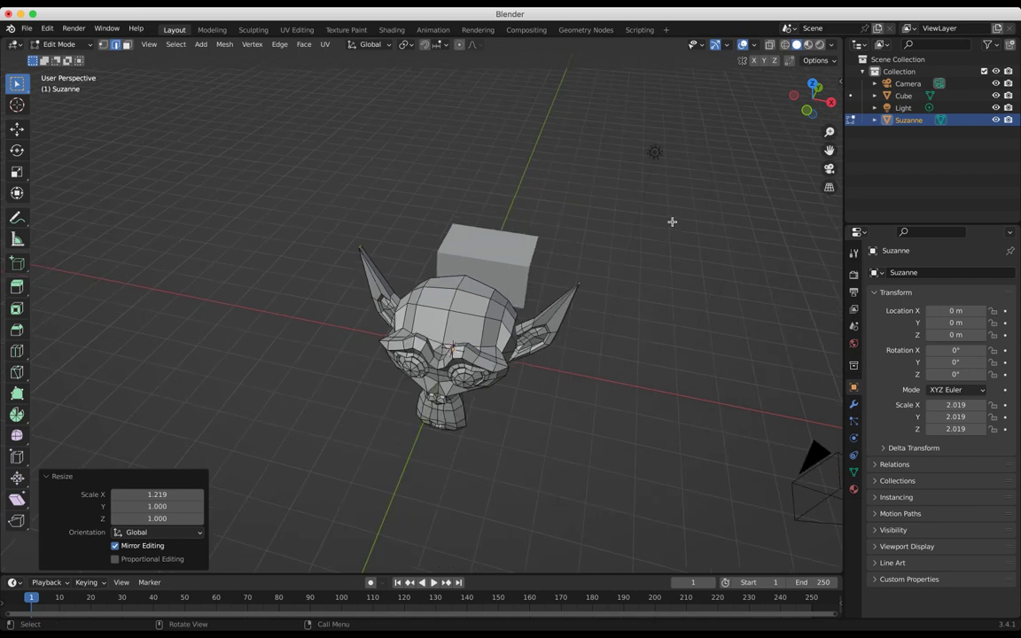
pyautogui.scroll(4, 672, 223)
pyautogui.scroll(2, 672, 222)
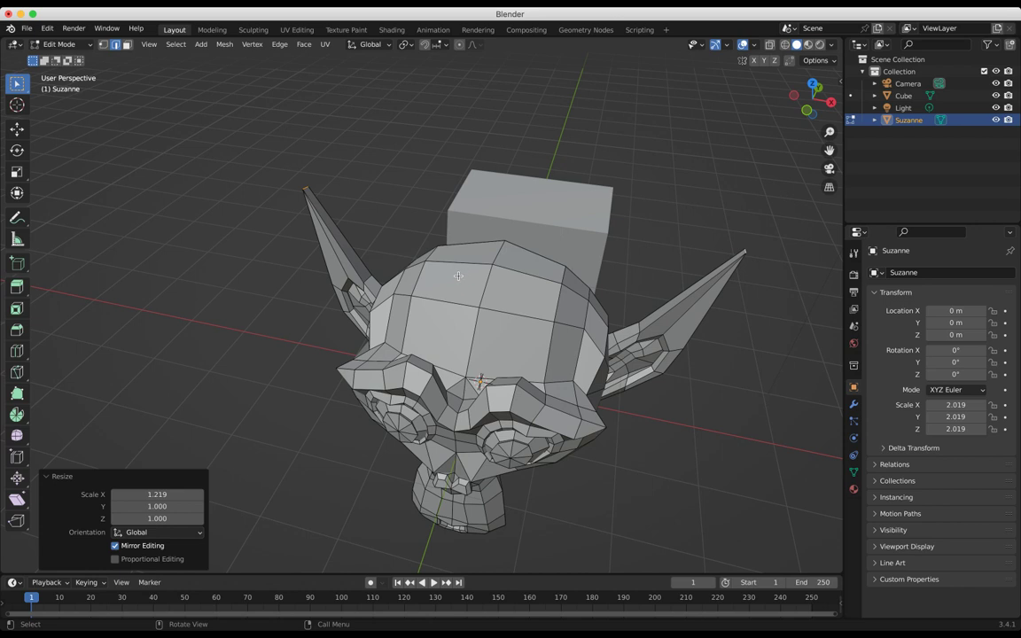
# In face select mode, inset a face on top of the monkey's head with a thickness of about 0.09 m.
pyautogui.moveTo(562, 254); pyautogui.dragTo(531, 249, button='middle')
pyautogui.scroll(5, 532, 249)
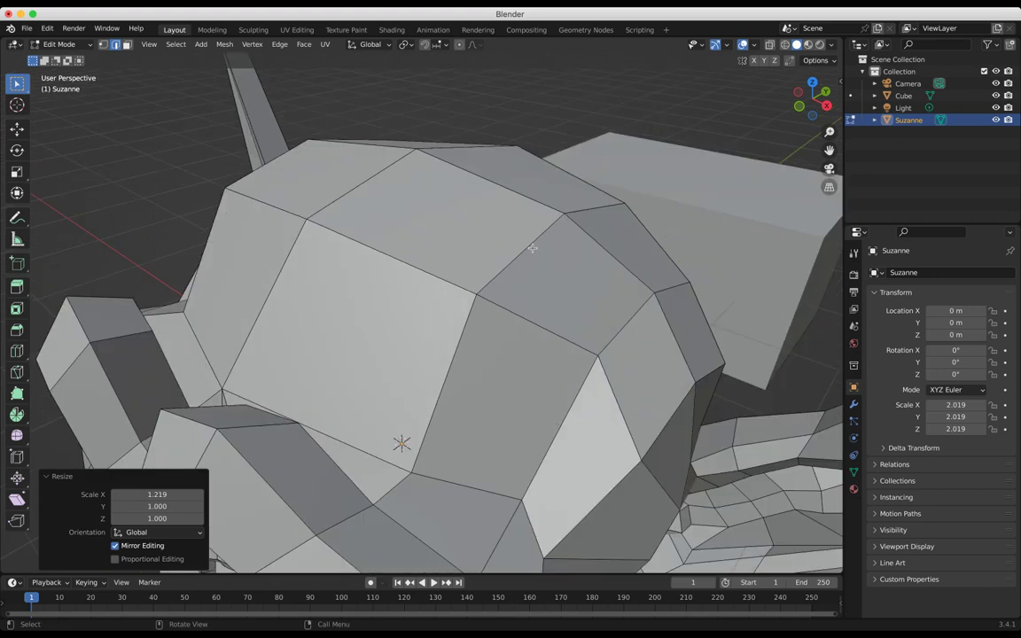
pyautogui.scroll(-5, 531, 246)
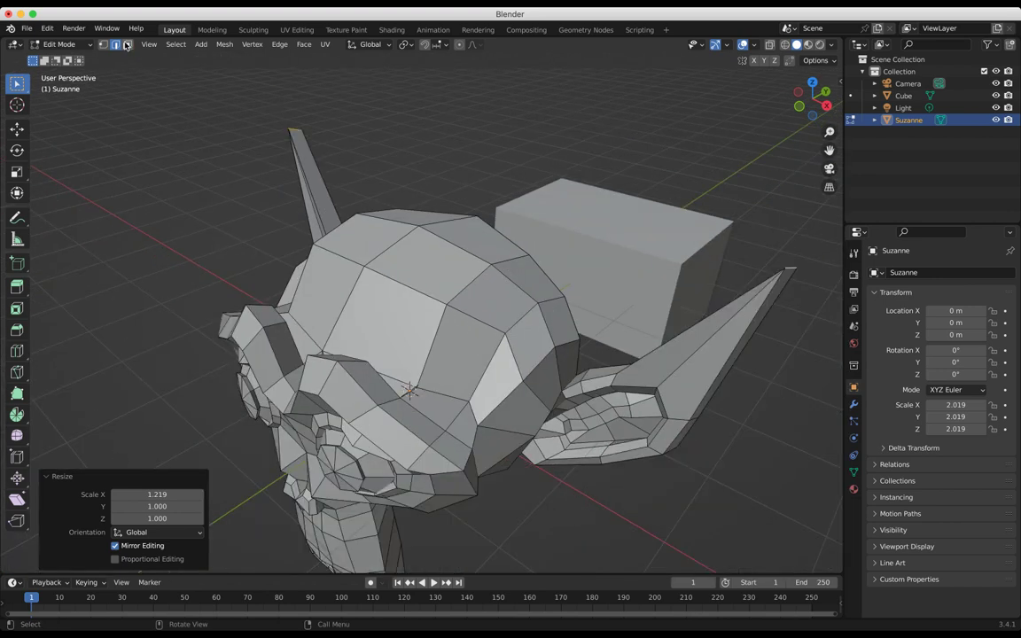
pyautogui.click(127, 45)
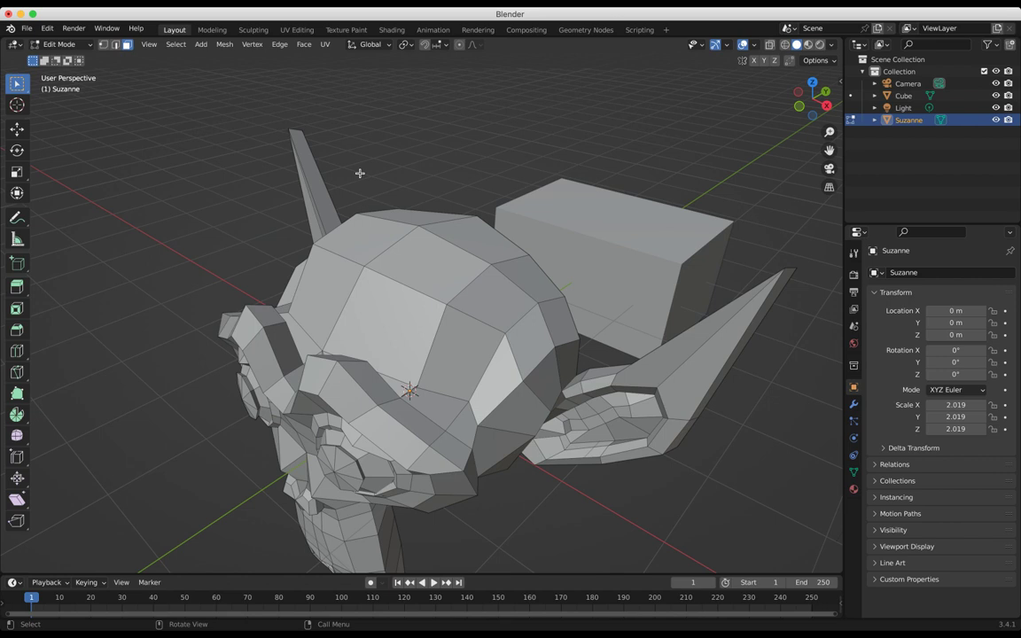
pyautogui.click(421, 265)
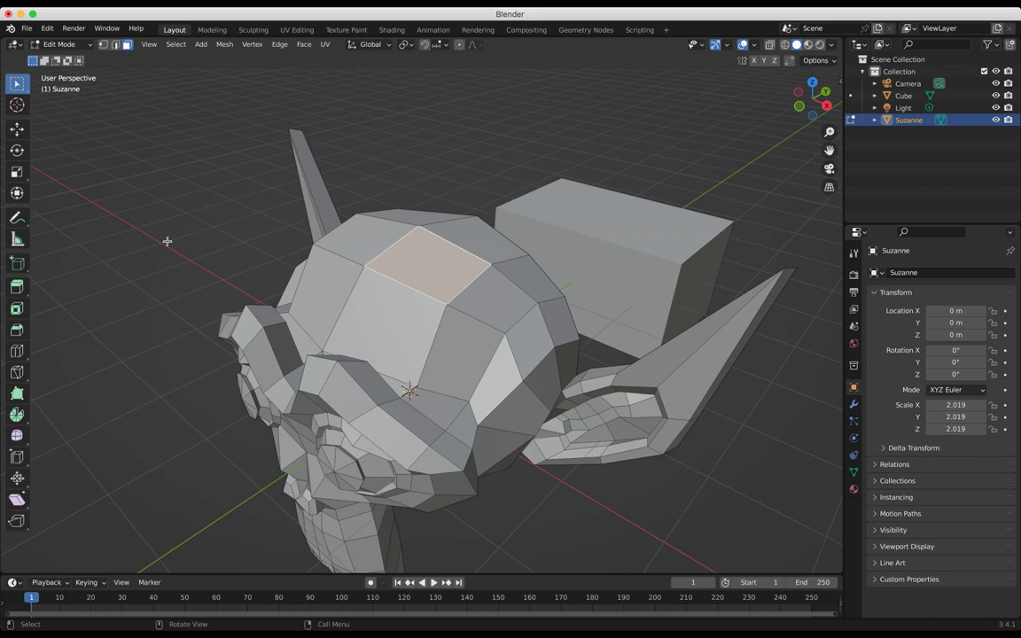
pyautogui.press('i')
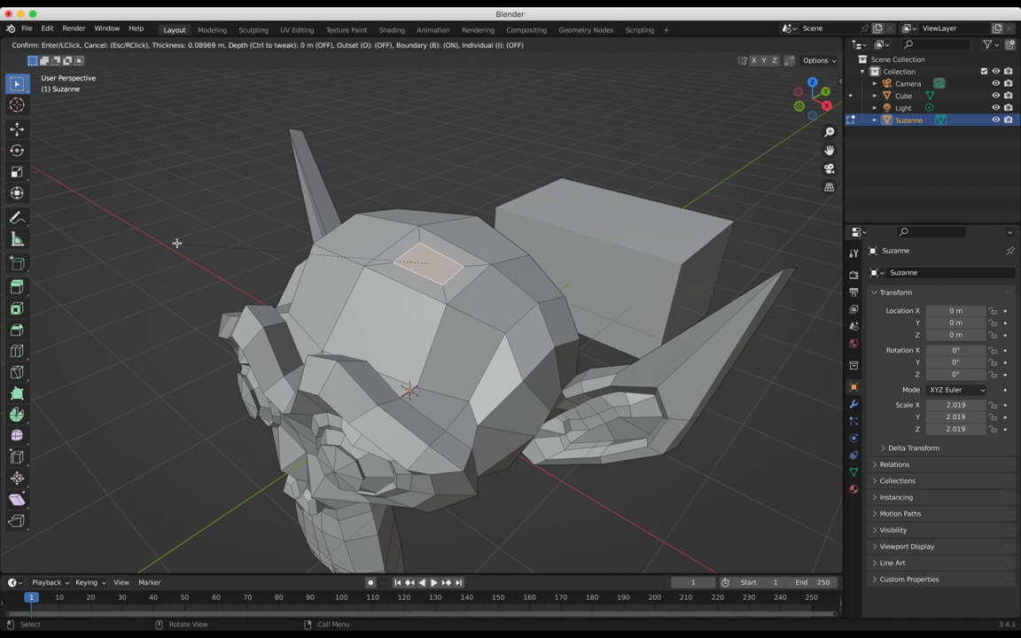
pyautogui.click(177, 243)
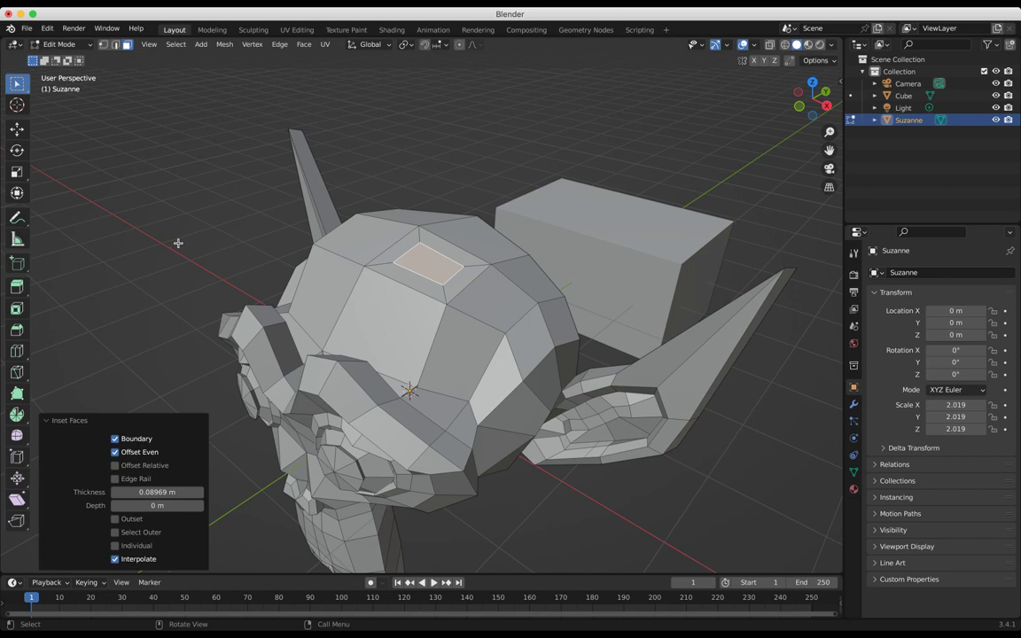
# Examine the faces made by the inset on the monkey's head, selecting the border faces individually and finishing on the inner face.
pyautogui.click(420, 239)
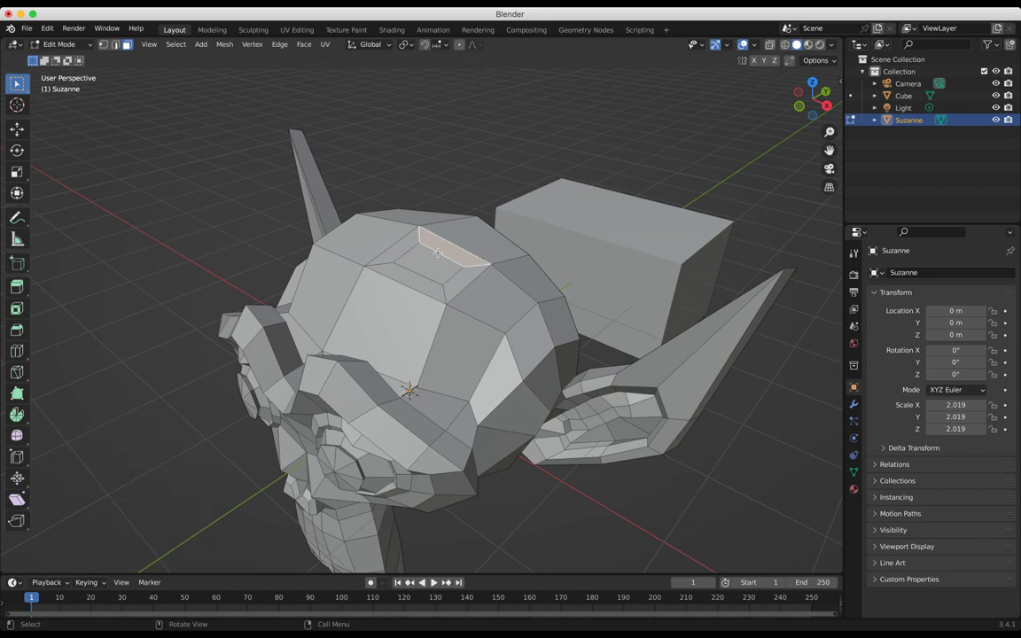
pyautogui.click(448, 273)
pyautogui.click(462, 281)
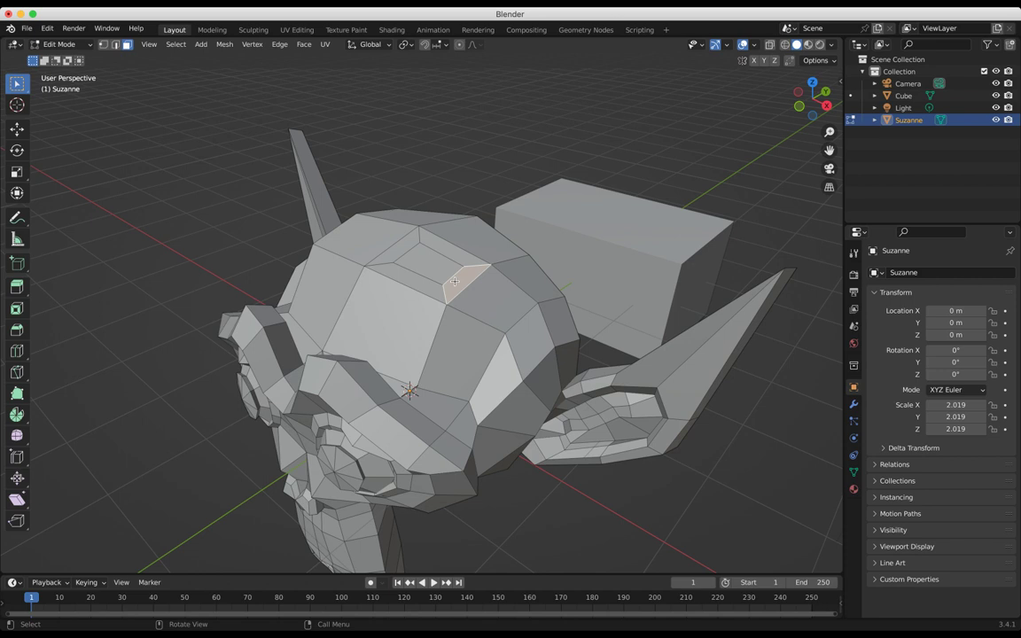
pyautogui.click(409, 275)
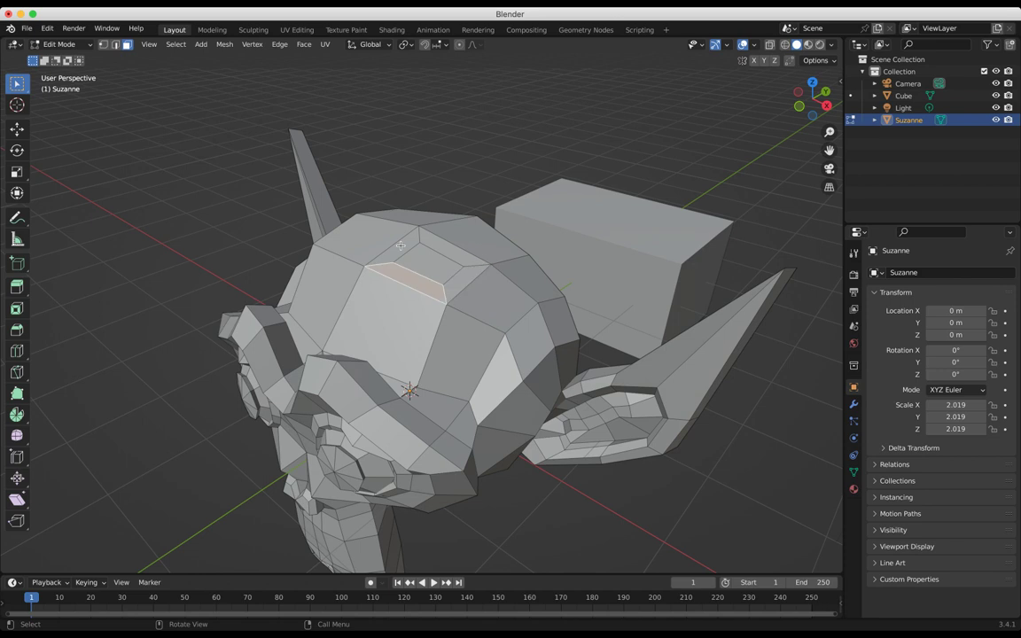
pyautogui.click(412, 239)
pyautogui.click(433, 239)
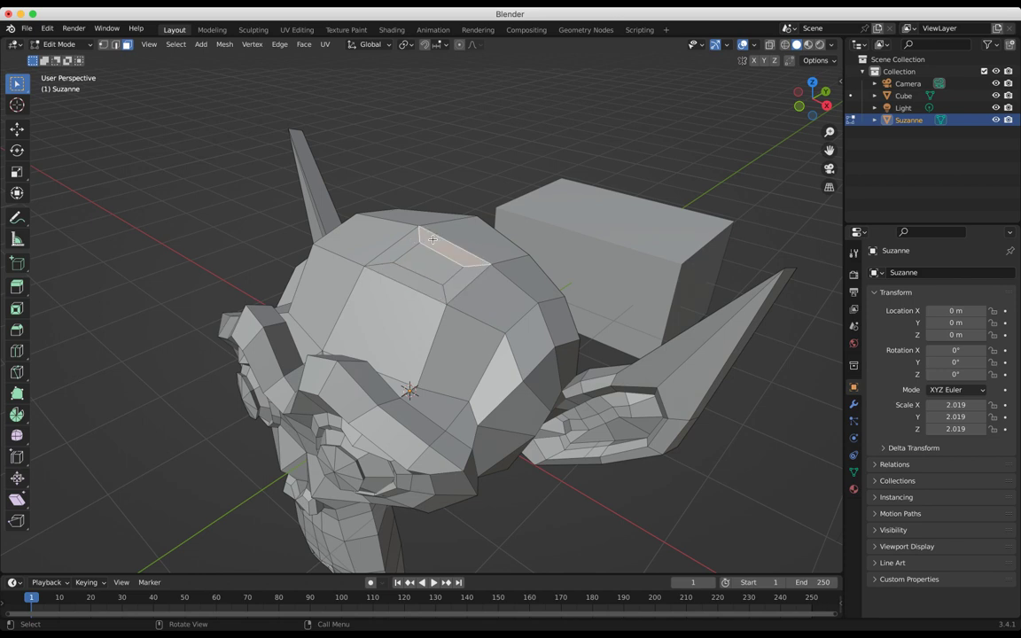
pyautogui.click(424, 261)
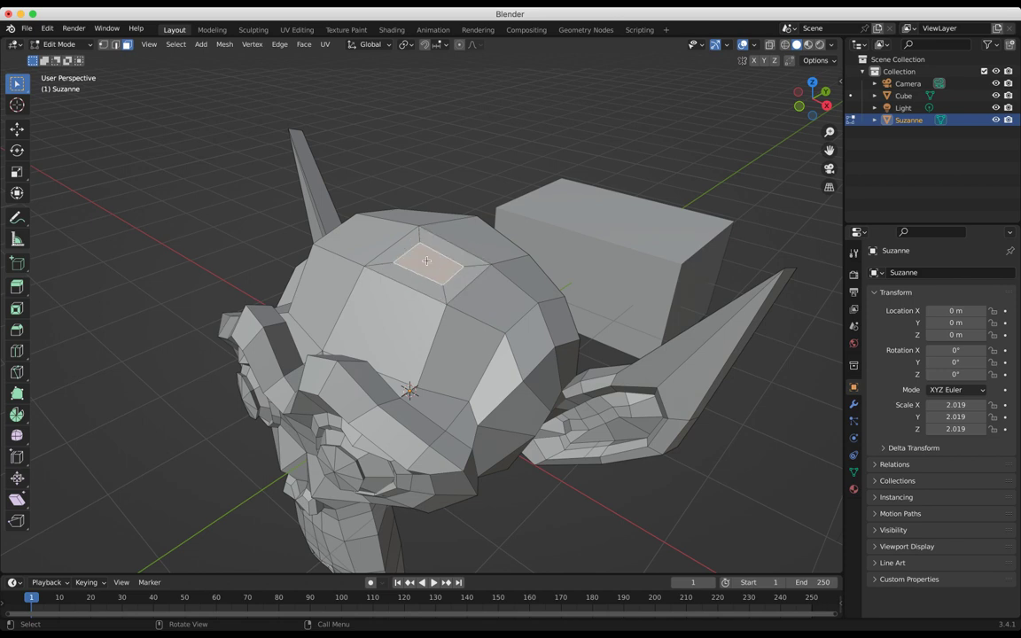
# Try moving the inset face on the head about 0.52 m up along the global Z axis, and undo the move.
pyautogui.moveTo(524, 244); pyautogui.dragTo(592, 272, button='middle')
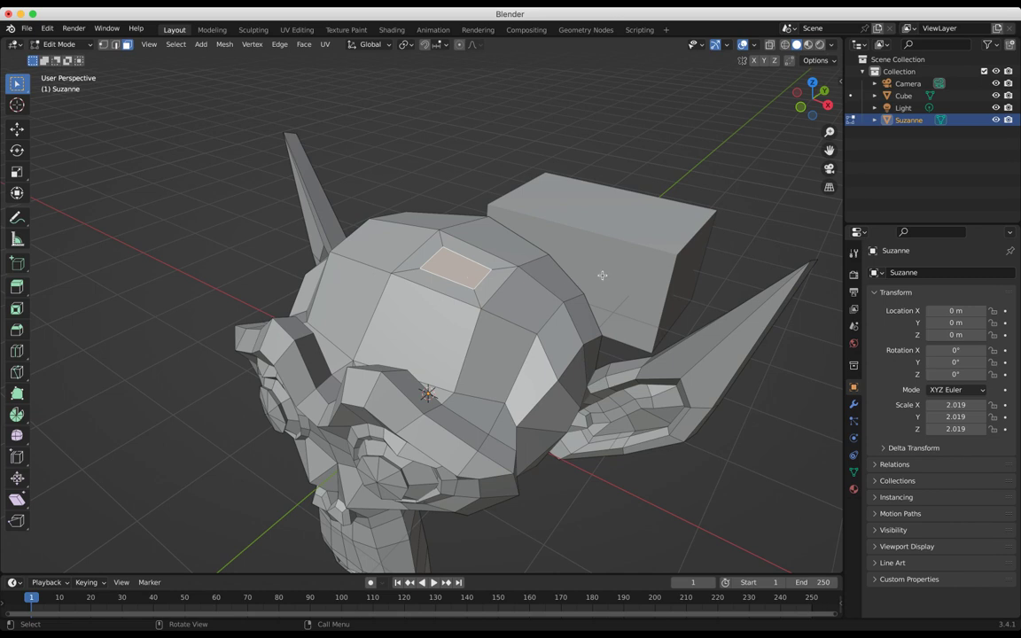
pyautogui.press('m')
pyautogui.press('g')
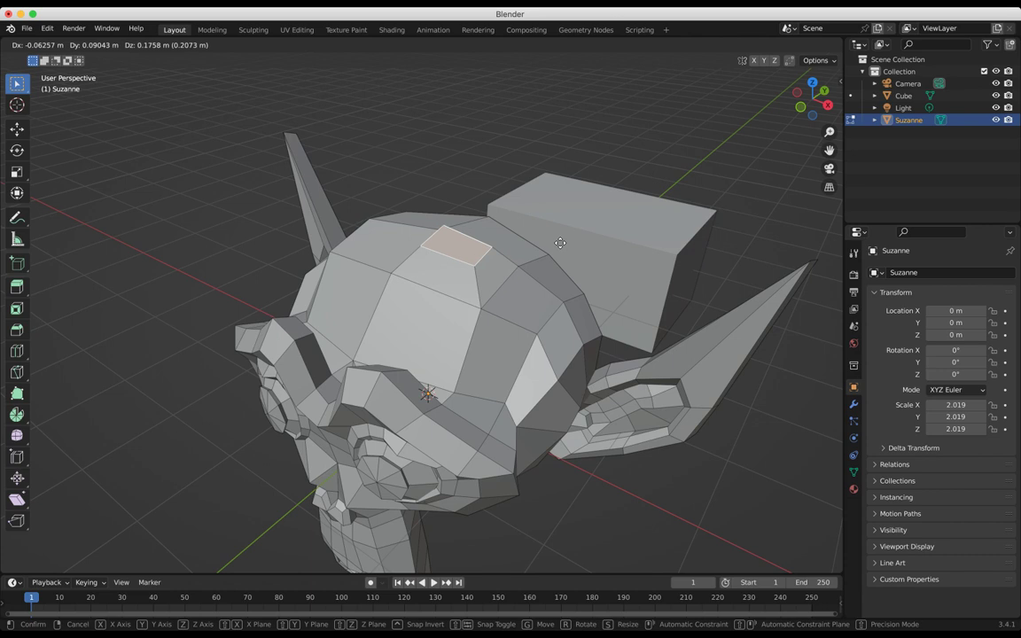
pyautogui.press('z')
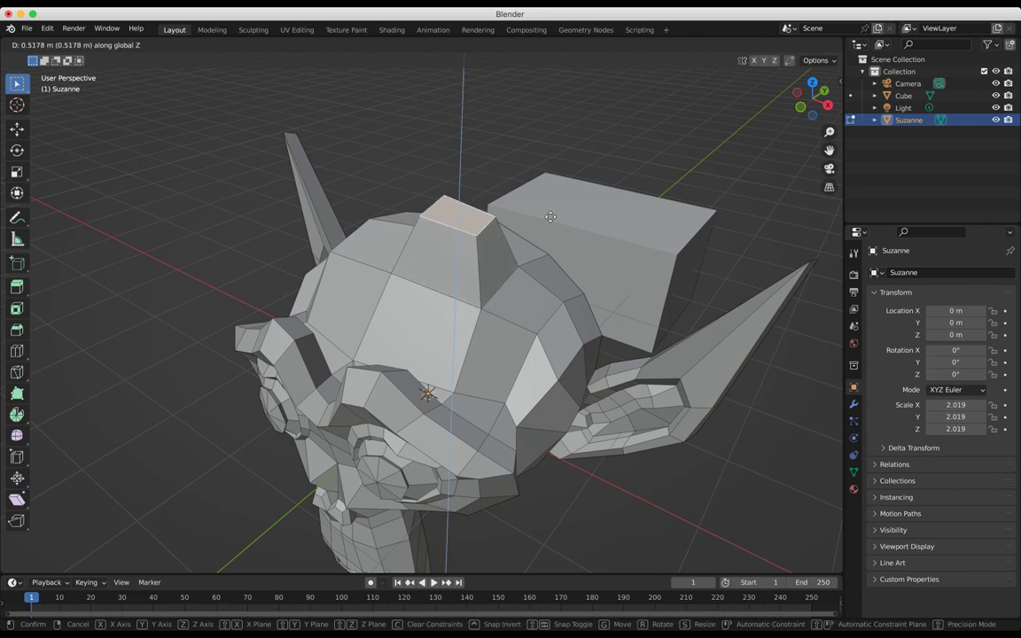
pyautogui.click(550, 216)
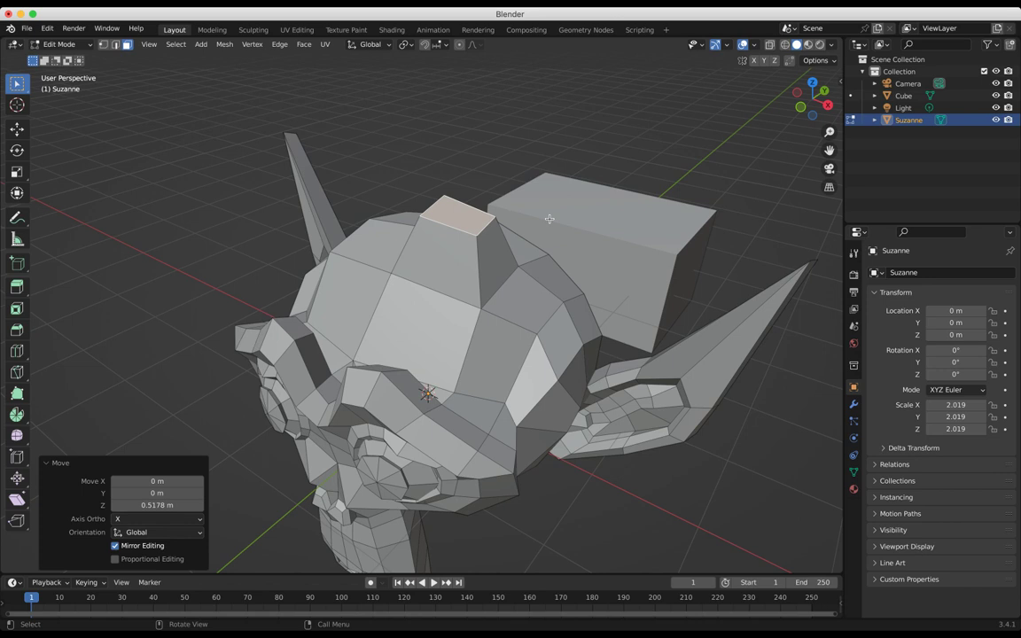
pyautogui.hotkey('ctrl', 'z')
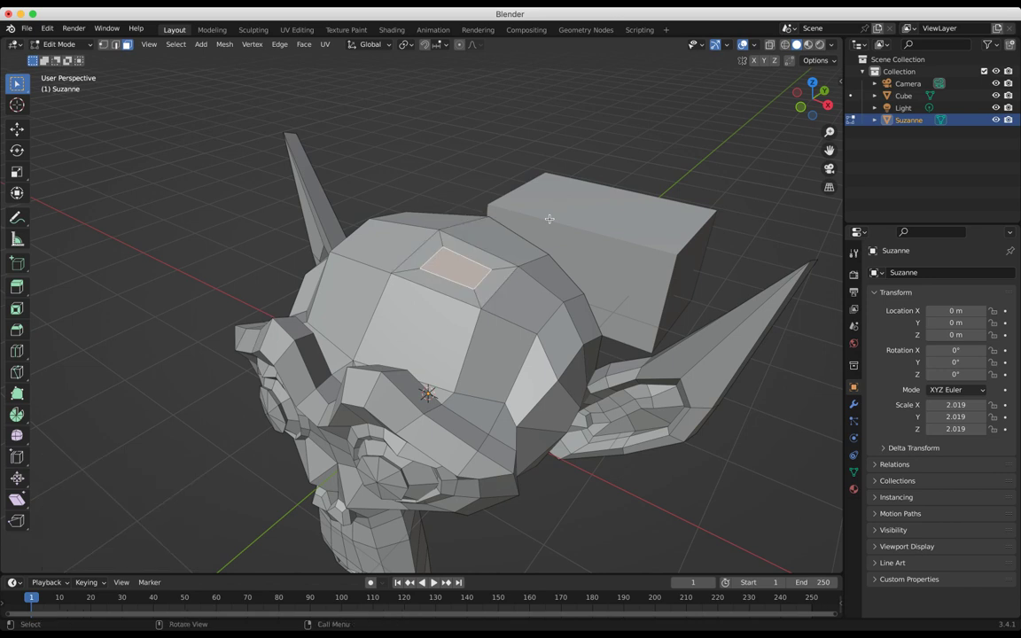
# Extrude the inset face on the head about 1.02 m outward along its normal to form a column.
pyautogui.press('e')
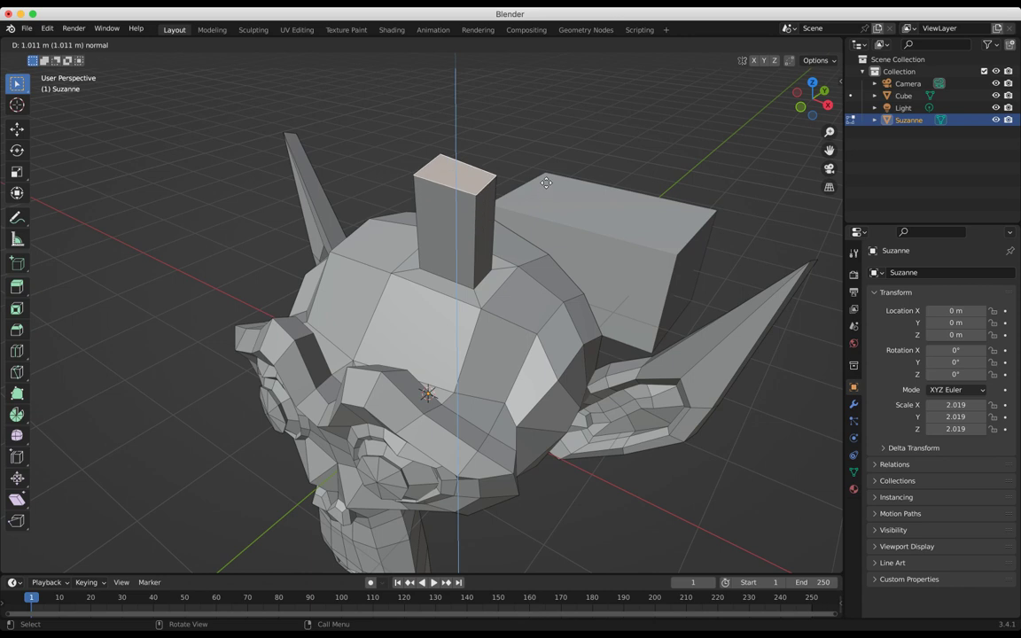
pyautogui.click(546, 182)
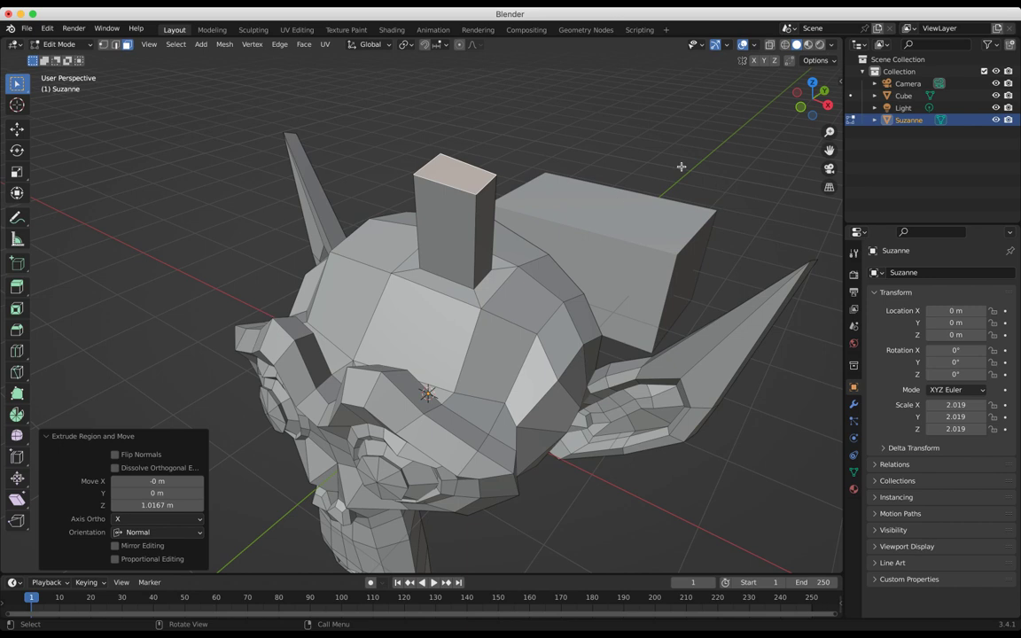
# Inset the column's top face about 0.048 m and extrude the inner face about 0.17 m upward along its normal.
pyautogui.press('i')
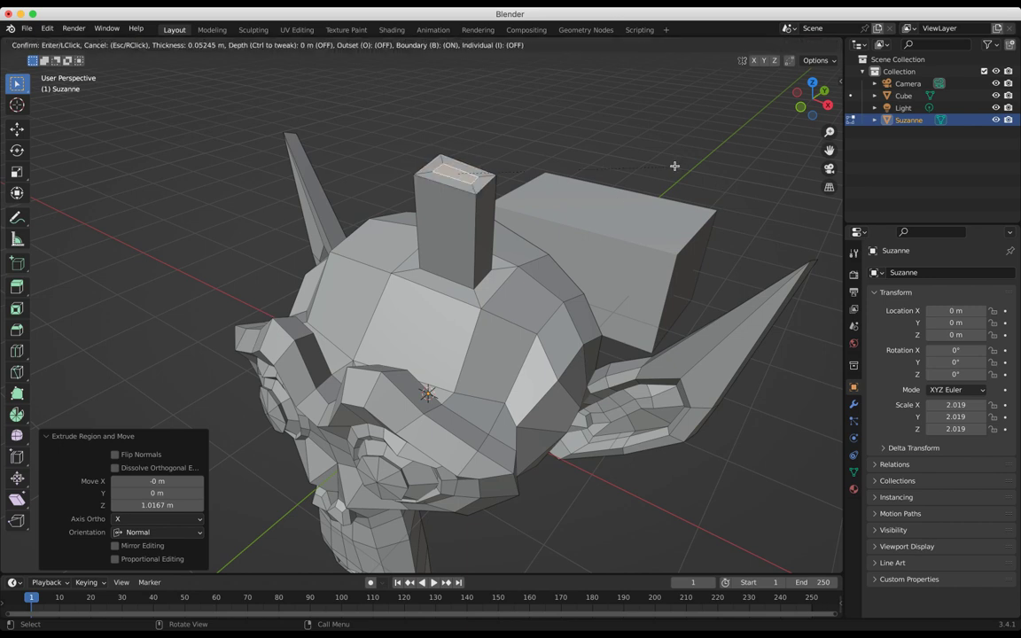
pyautogui.click(676, 166)
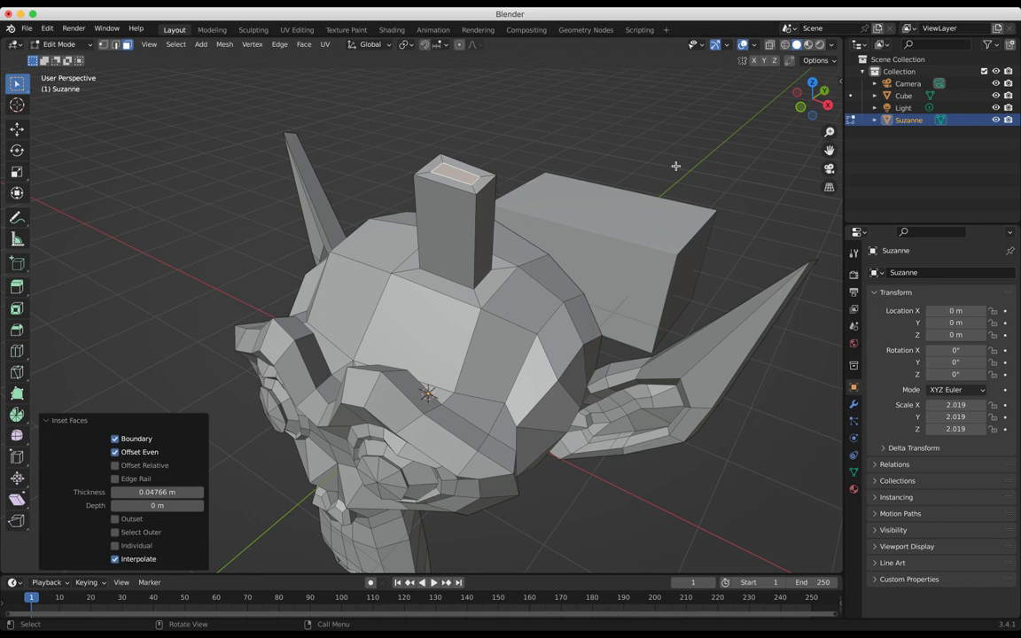
pyautogui.press('e')
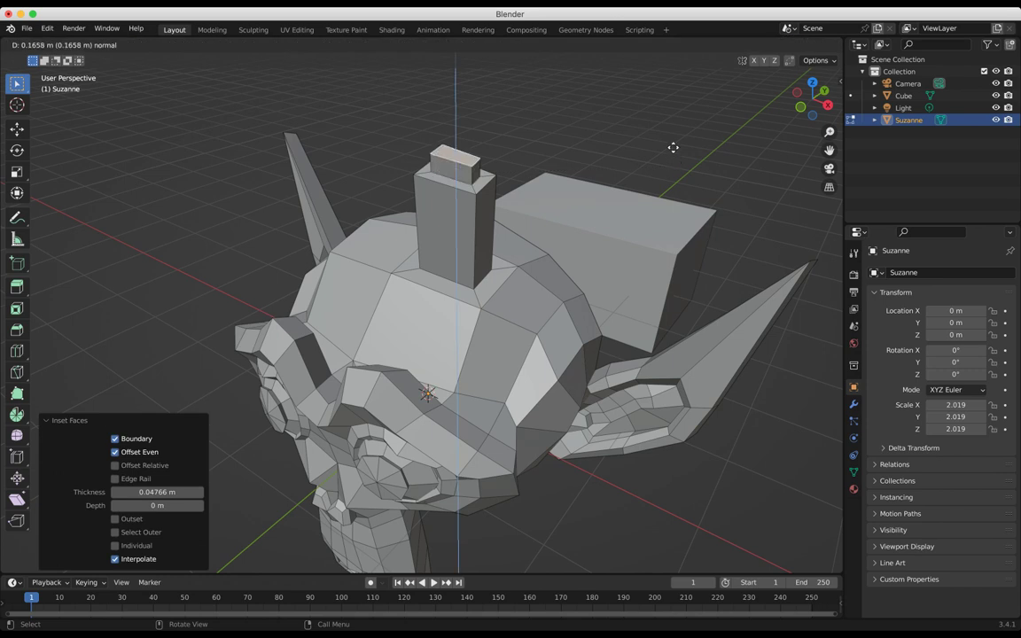
pyautogui.click(670, 150)
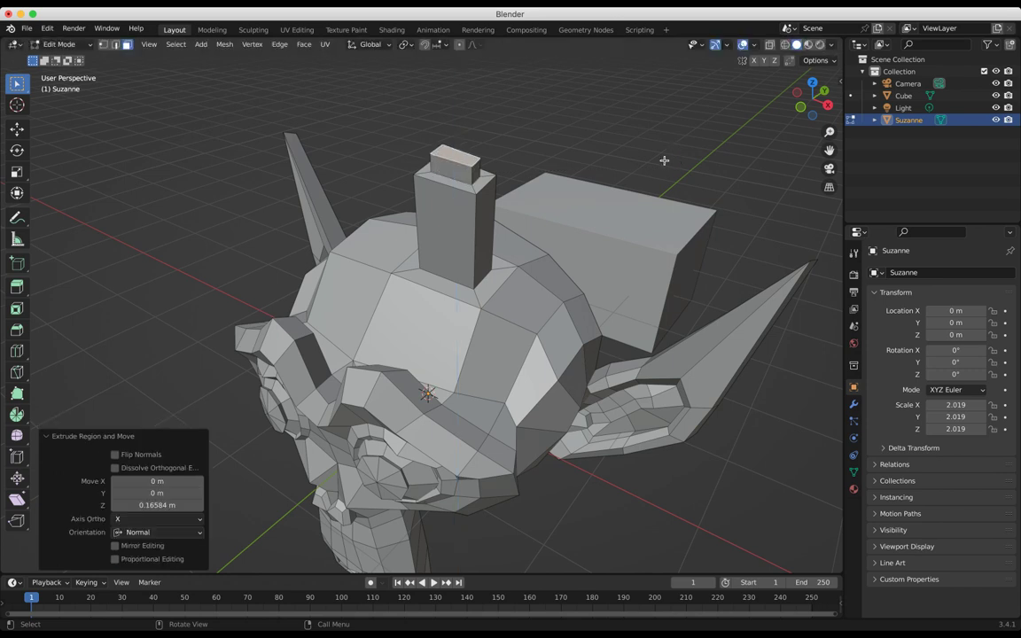
# Inset the column's narrow side face on the ear side about 0.048 m and extrude it about 0.32 m along its normal.
pyautogui.click(484, 213)
pyautogui.press('i')
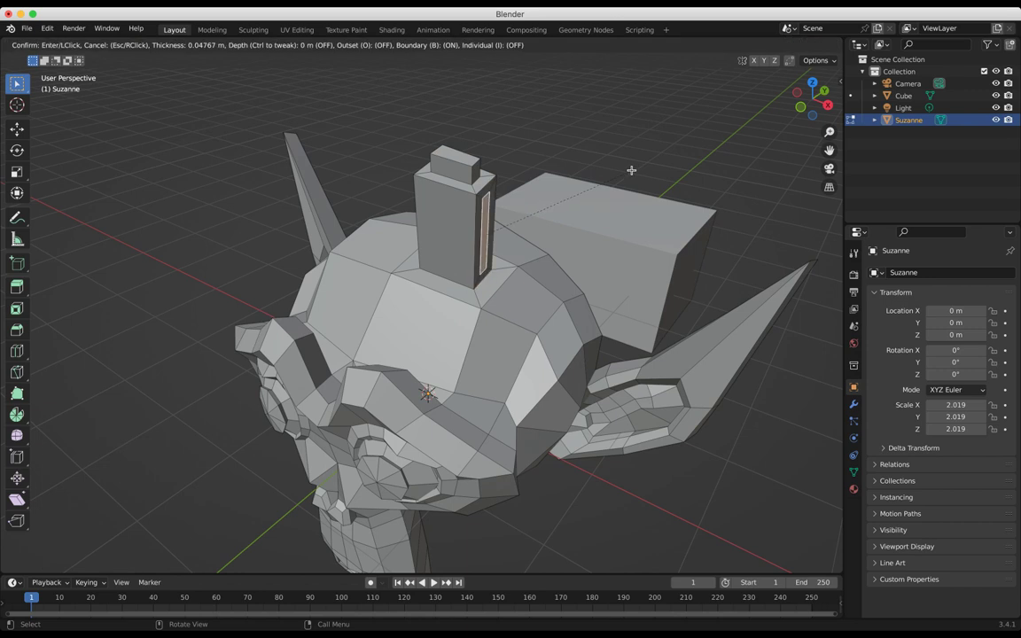
pyautogui.click(631, 170)
pyautogui.press('e')
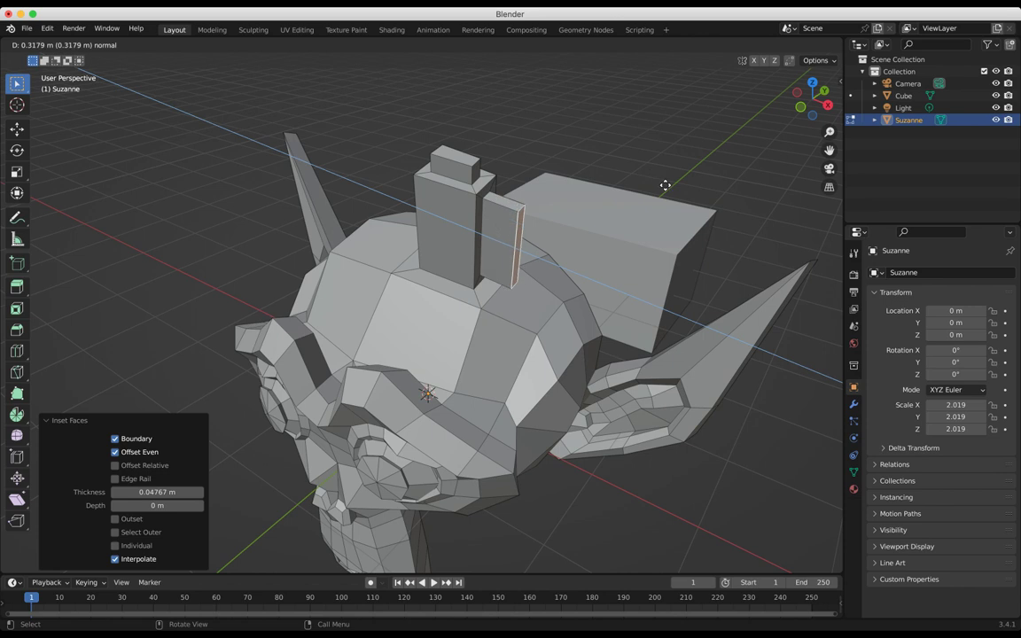
pyautogui.click(598, 166)
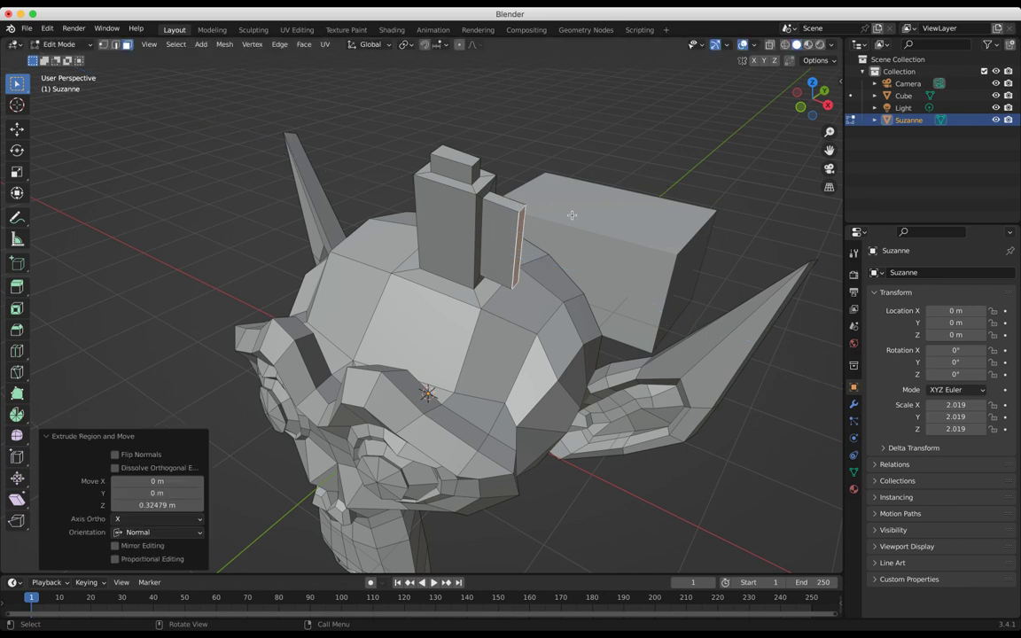
# Try insetting the broad front face of the column's side block about 0.04 m, and undo the inset.
pyautogui.click(499, 231)
pyautogui.press('i')
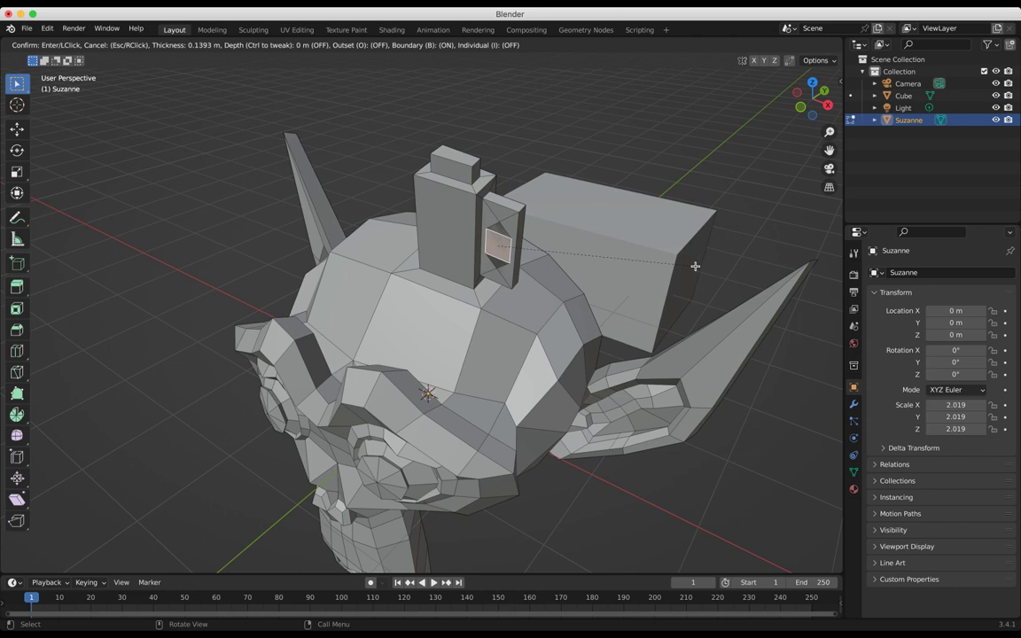
pyautogui.press('Escape')
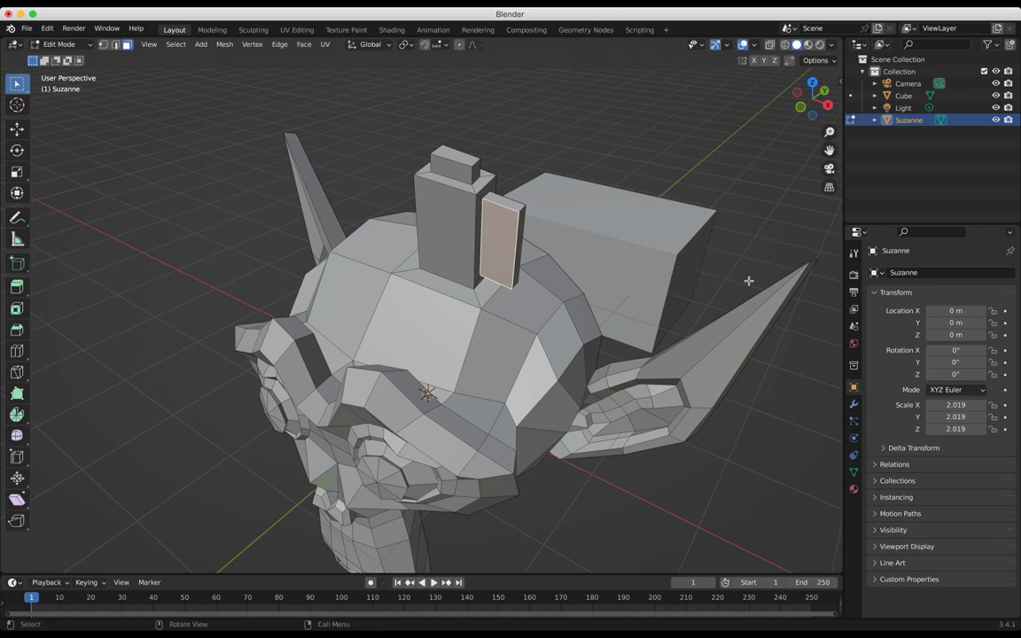
pyautogui.press('i')
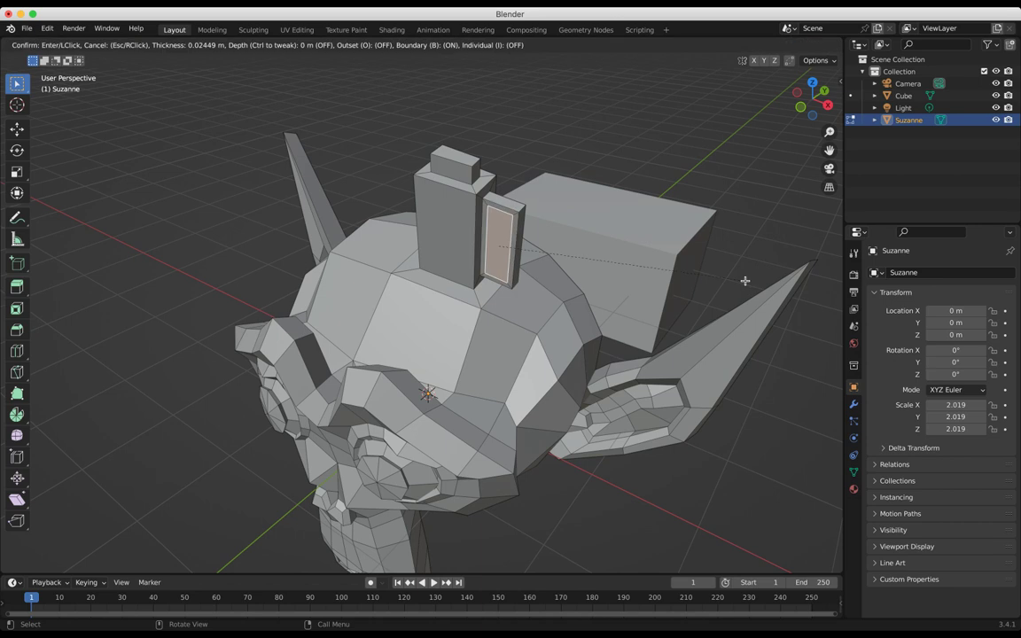
pyautogui.click(743, 281)
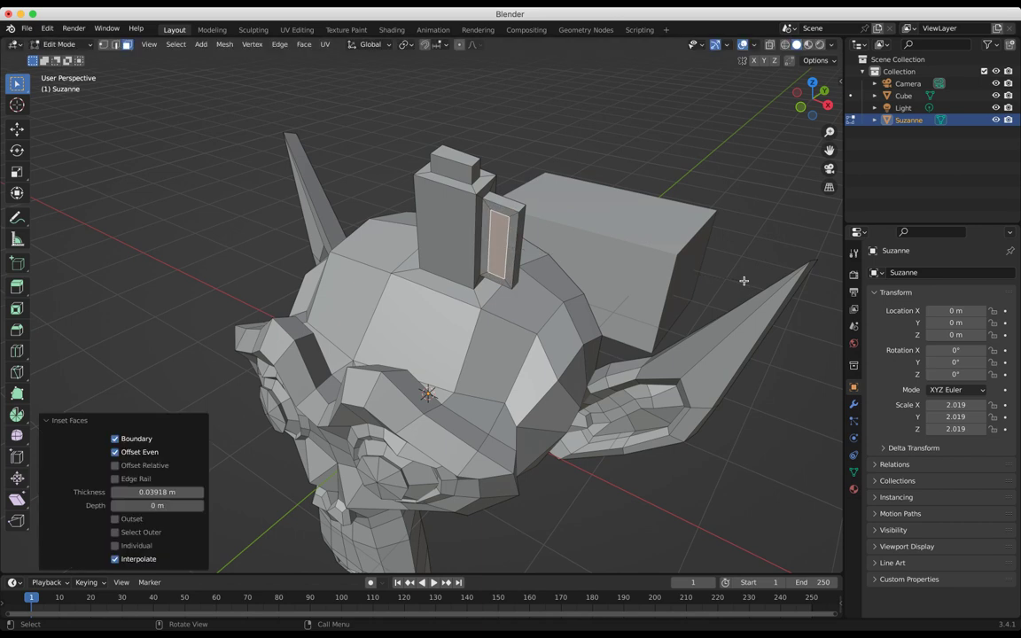
pyautogui.hotkey('ctrl', 'z')
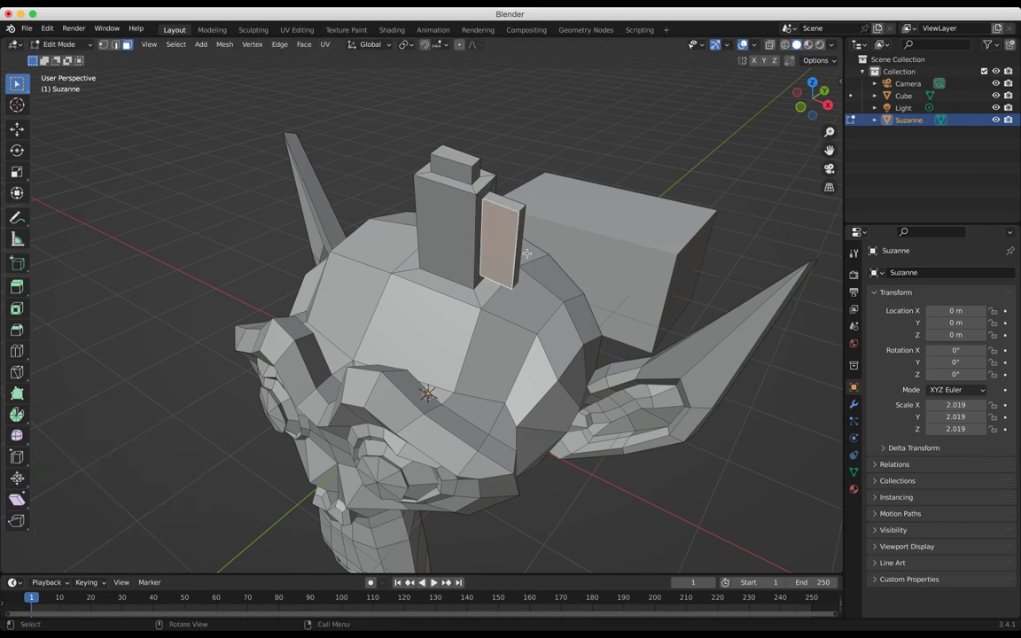
# Inset the front face of the column's side block about 0.044 m and extrude it about 0.26 m along its normal.
pyautogui.press('i')
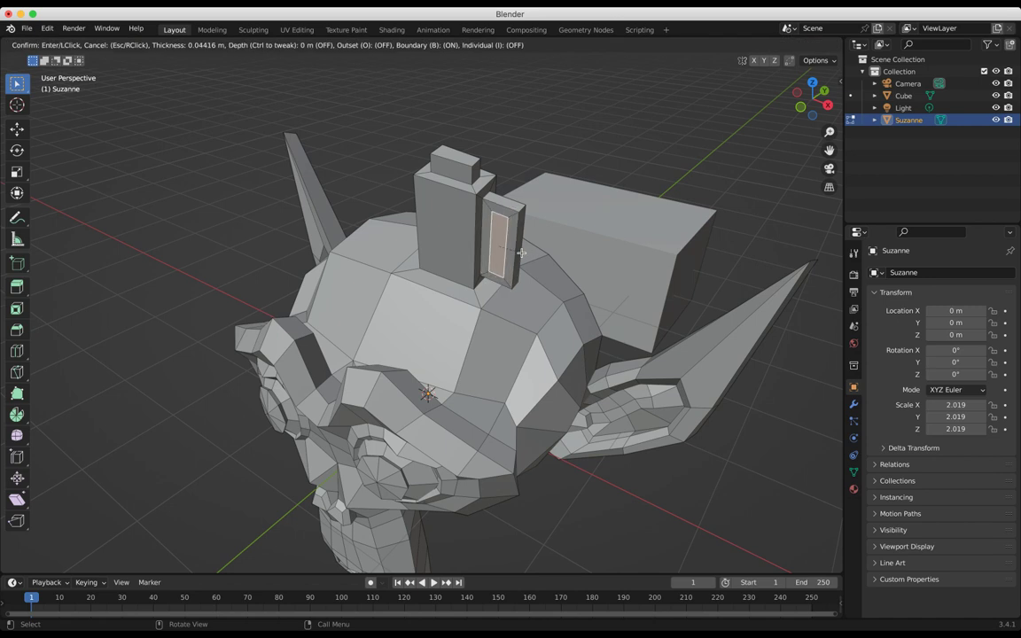
pyautogui.click(521, 252)
pyautogui.press('e')
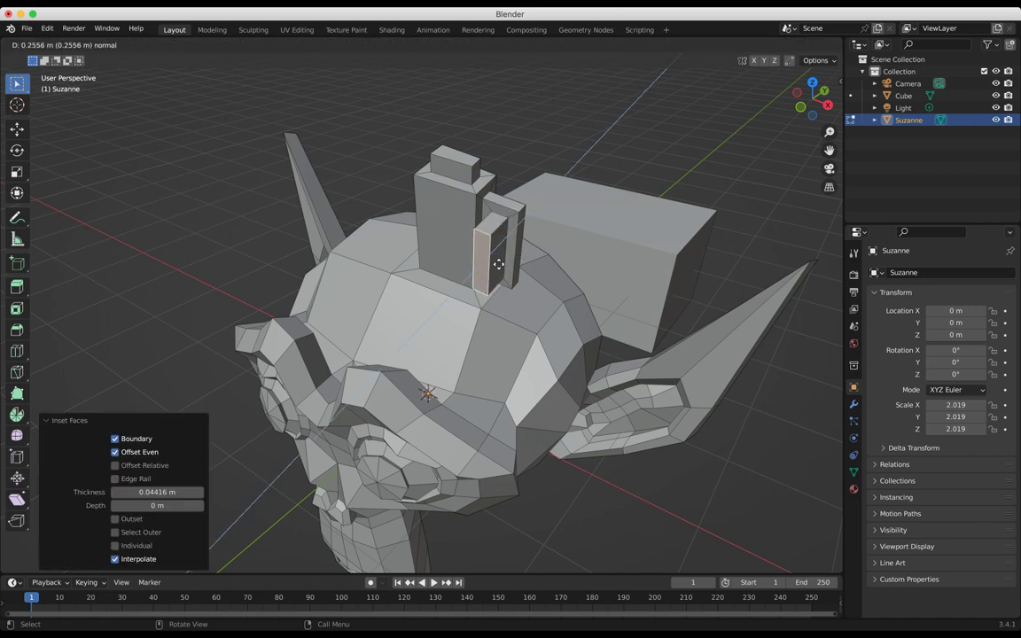
pyautogui.click(500, 263)
# Inset the top head face beside the column about 0.054 m and move it about 0.33 m up along the global Z axis.
pyautogui.moveTo(500, 263); pyautogui.dragTo(582, 222, button='middle')
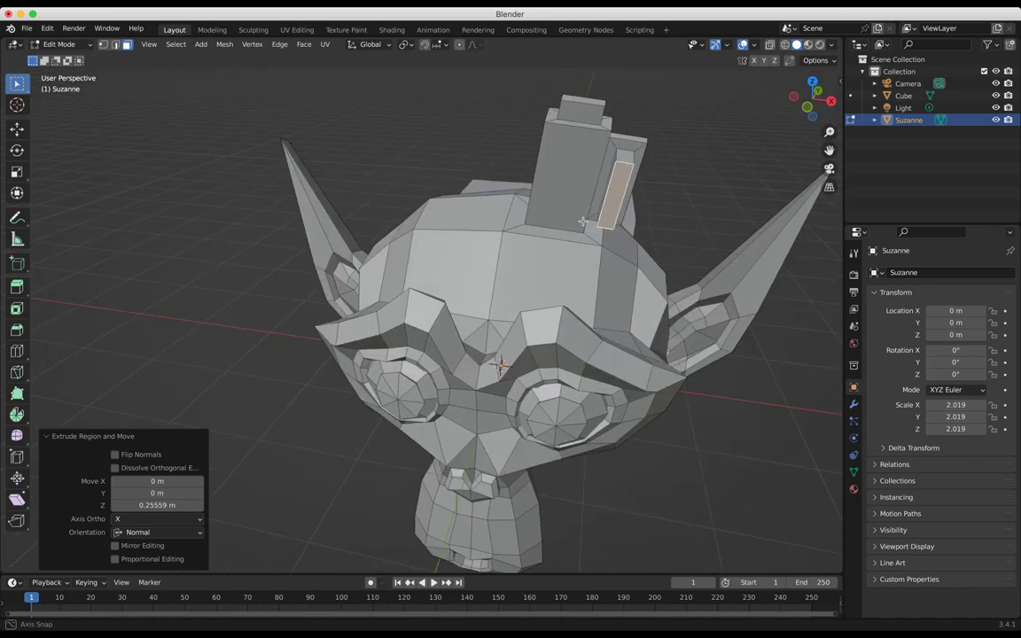
pyautogui.click(473, 213)
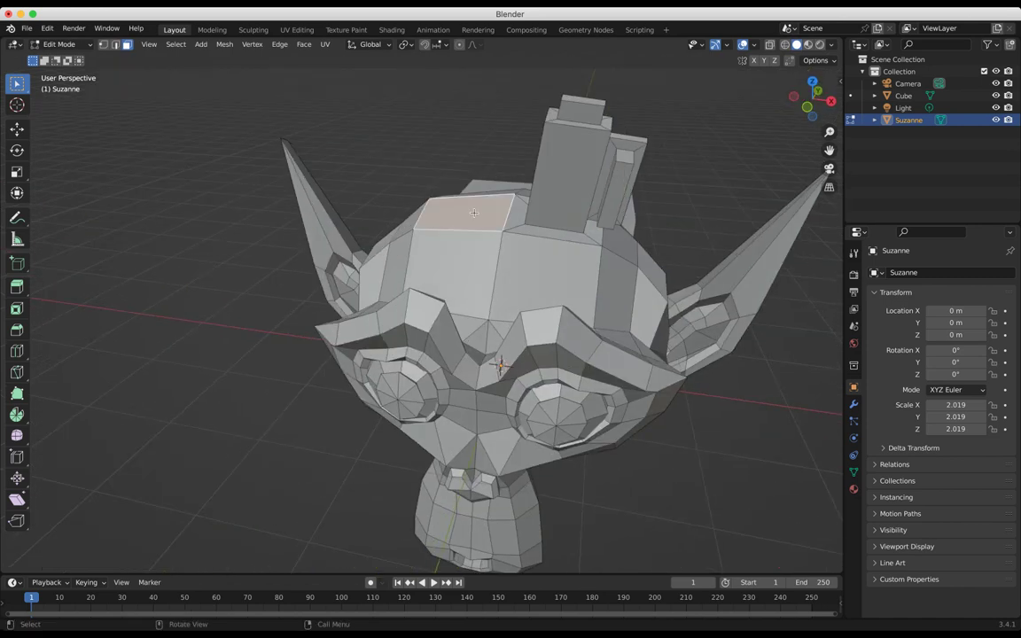
pyautogui.press('i')
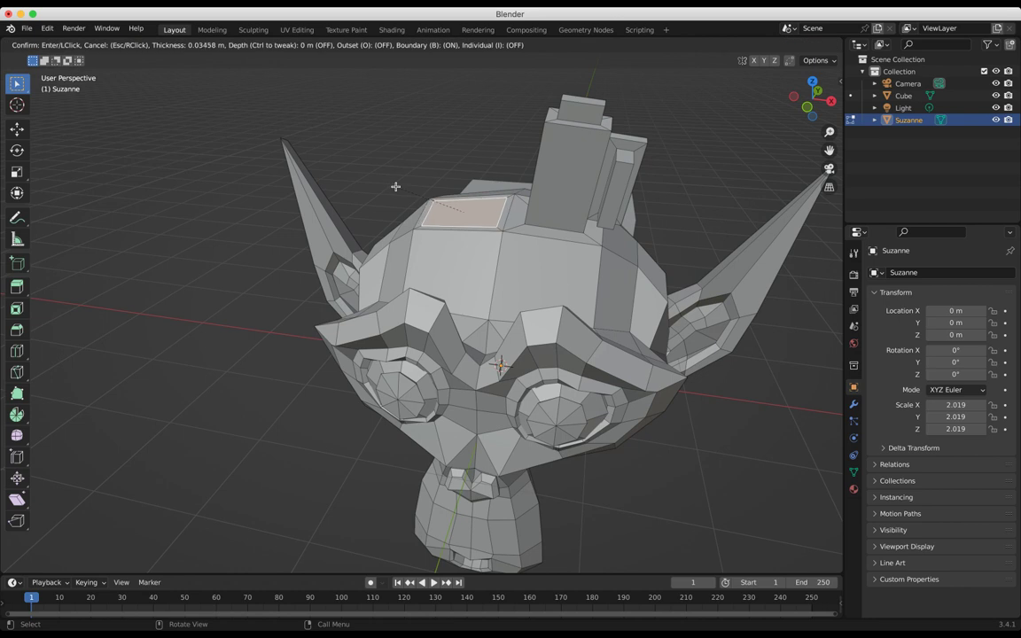
pyautogui.click(396, 186)
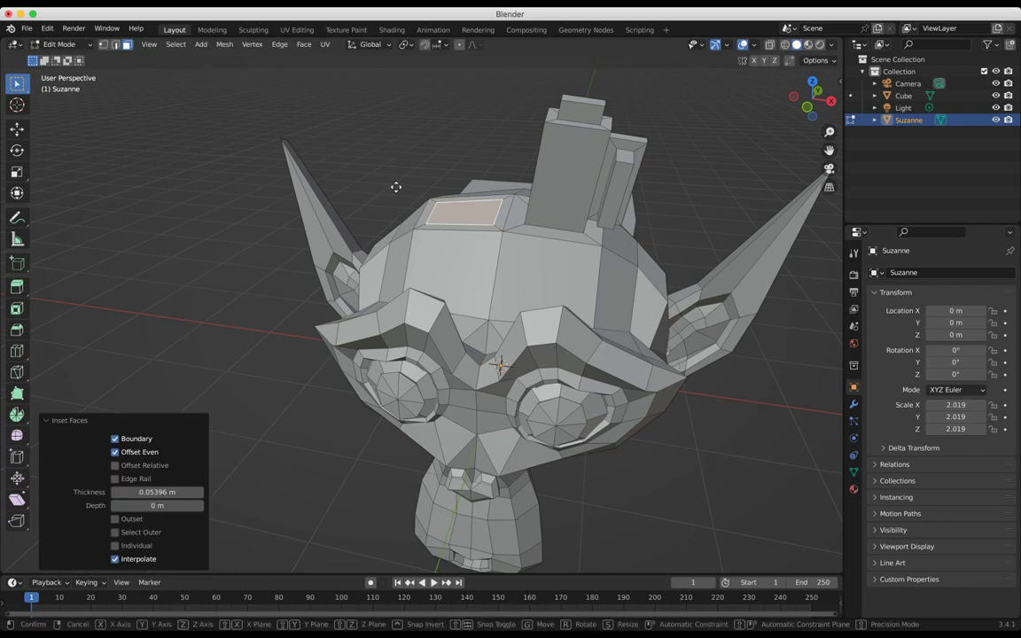
pyautogui.press('e')
pyautogui.press('z')
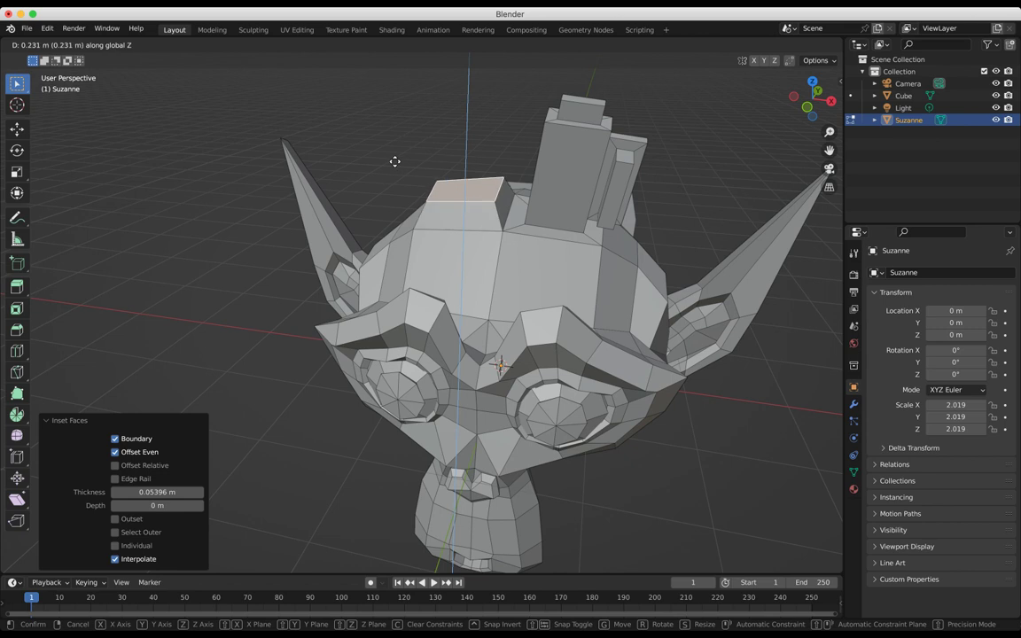
pyautogui.click(396, 157)
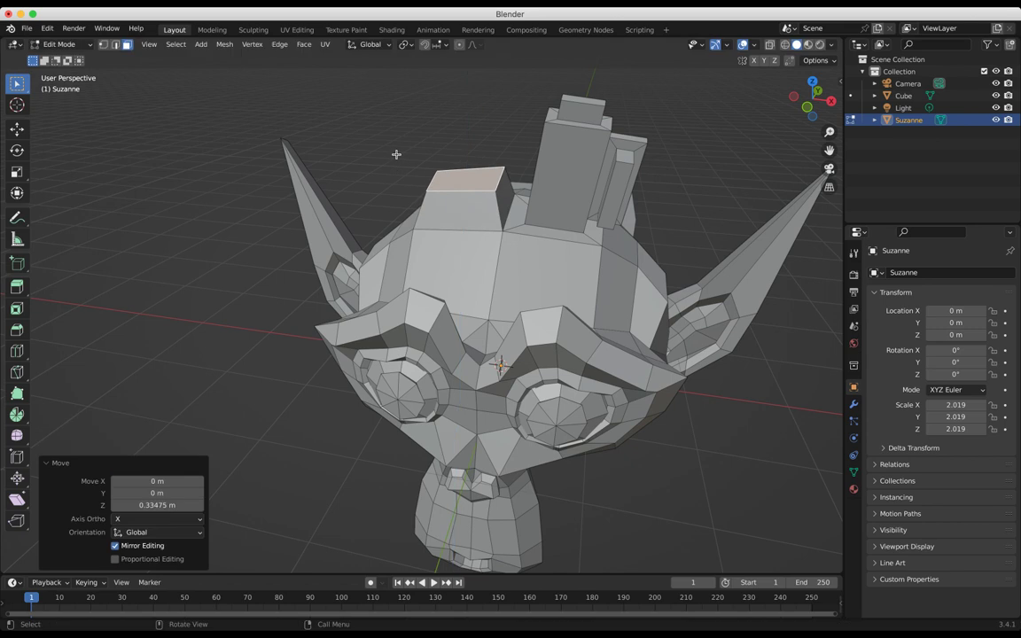
pyautogui.rightClick(396, 156)
pyautogui.click(27, 30)
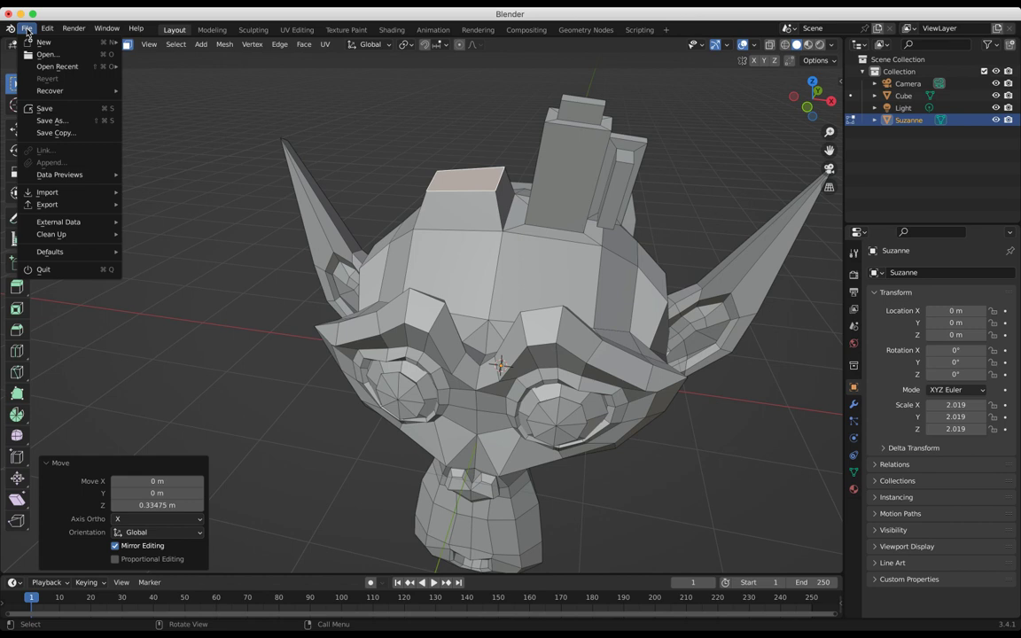
pyautogui.click(27, 30)
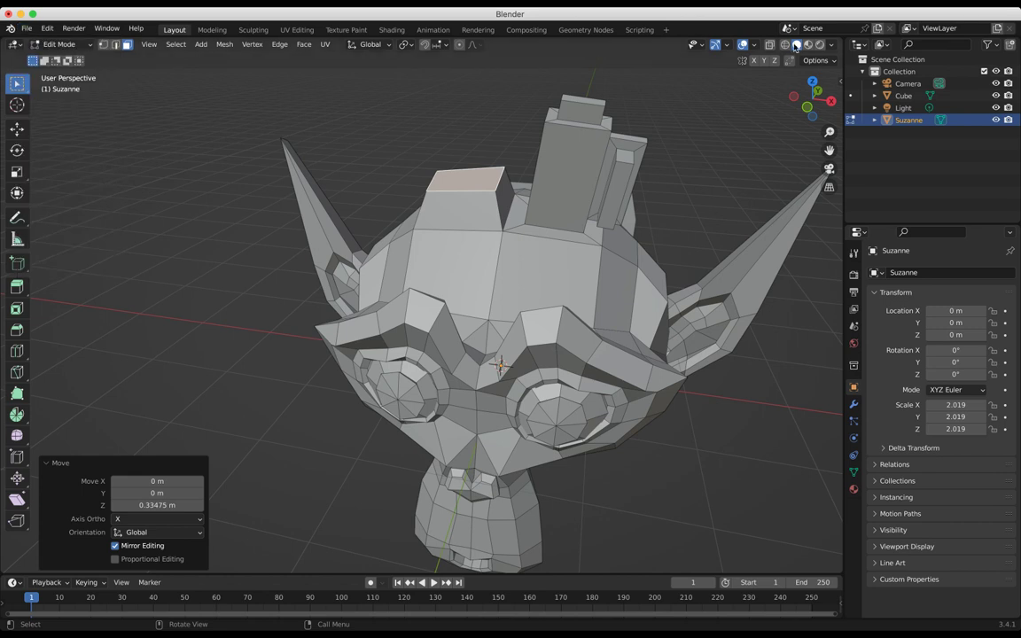